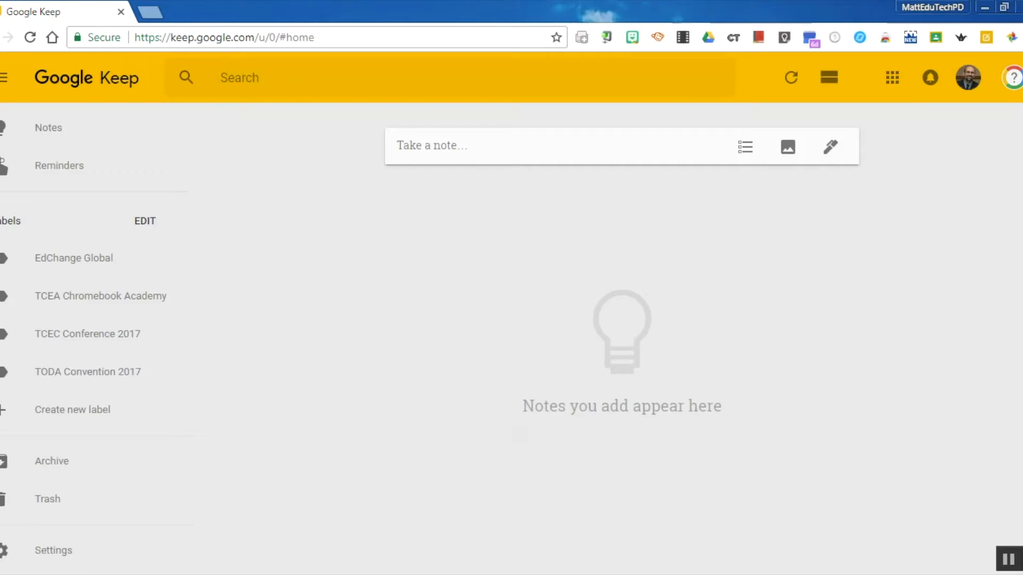
Start a new text note and title it "RRISD Summer PD".
click(472, 144)
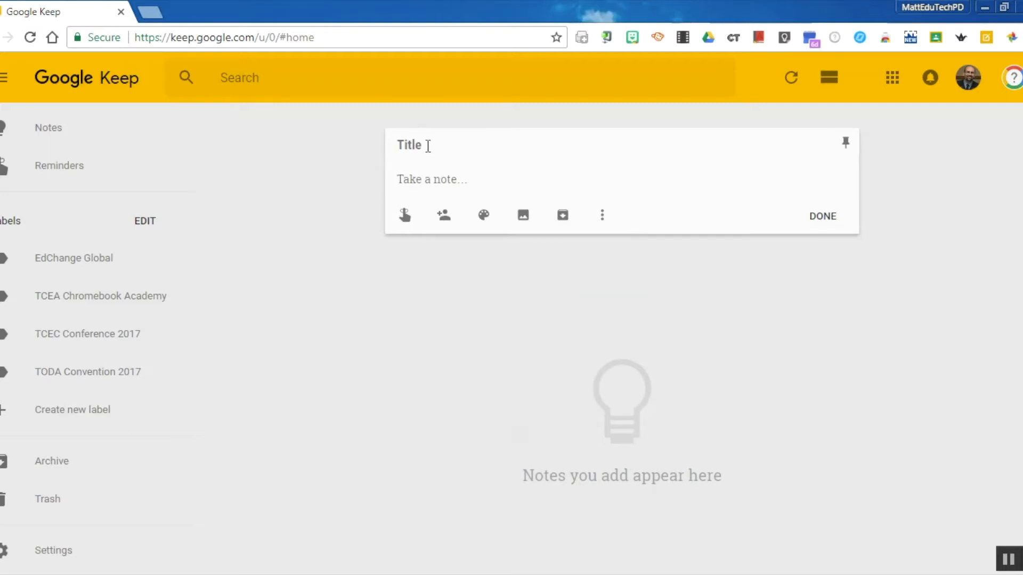
text(RRISD Summer )
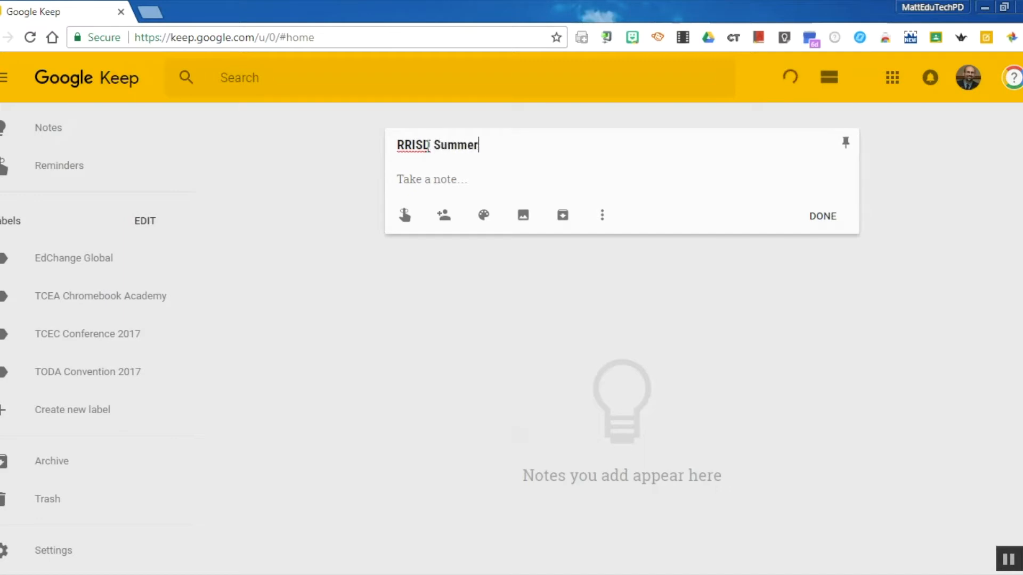
text(PD)
Enter "Thank you for watching my video!" as the body of the RRISD Summer PD note and save it.
click(456, 179)
text(Thank y)
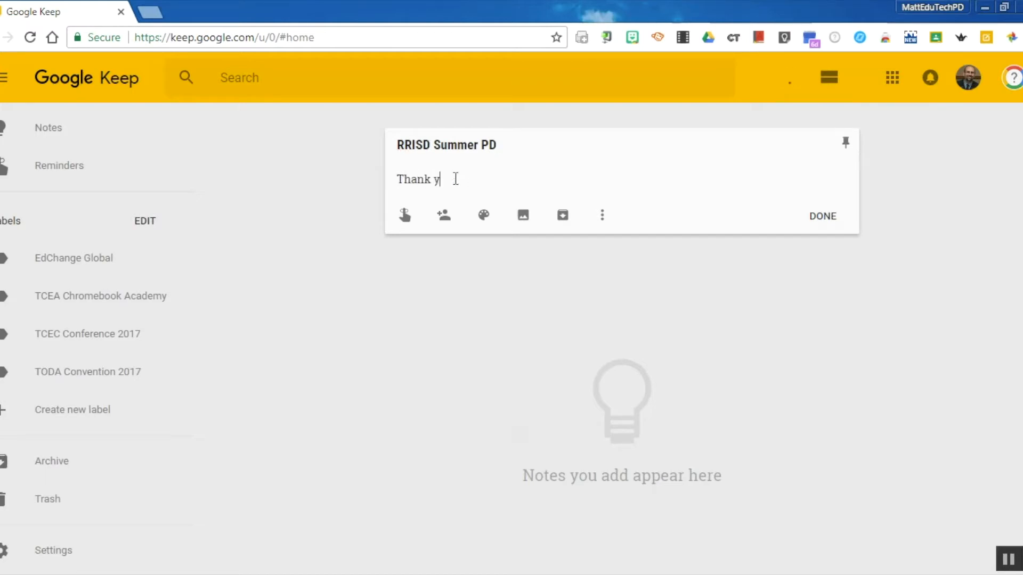
text(ou for watcning)
key(BackSpace)
key(BackSpace)
key(BackSpace)
key(BackSpace)
text(hing my)
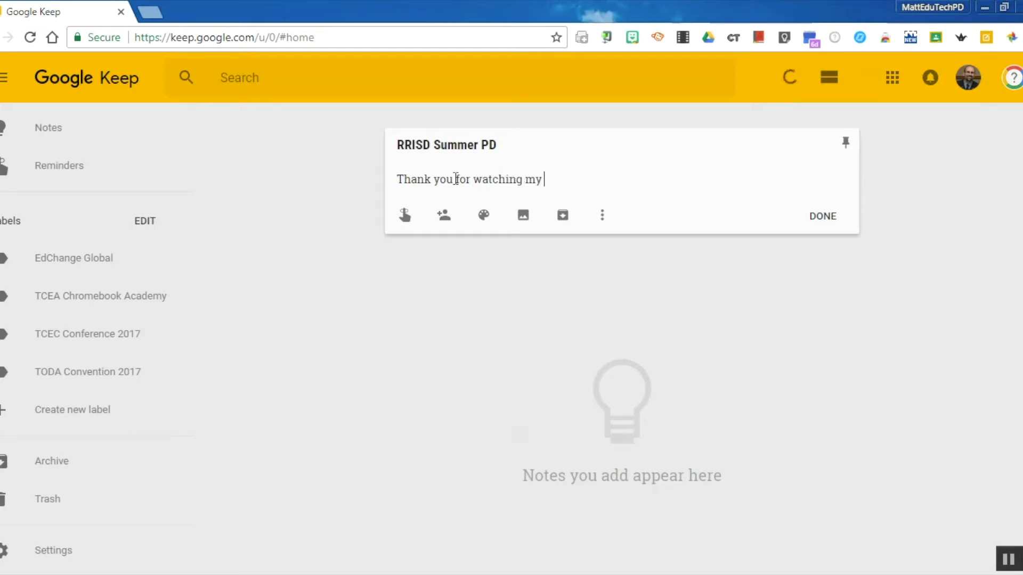
text( video!)
click(811, 217)
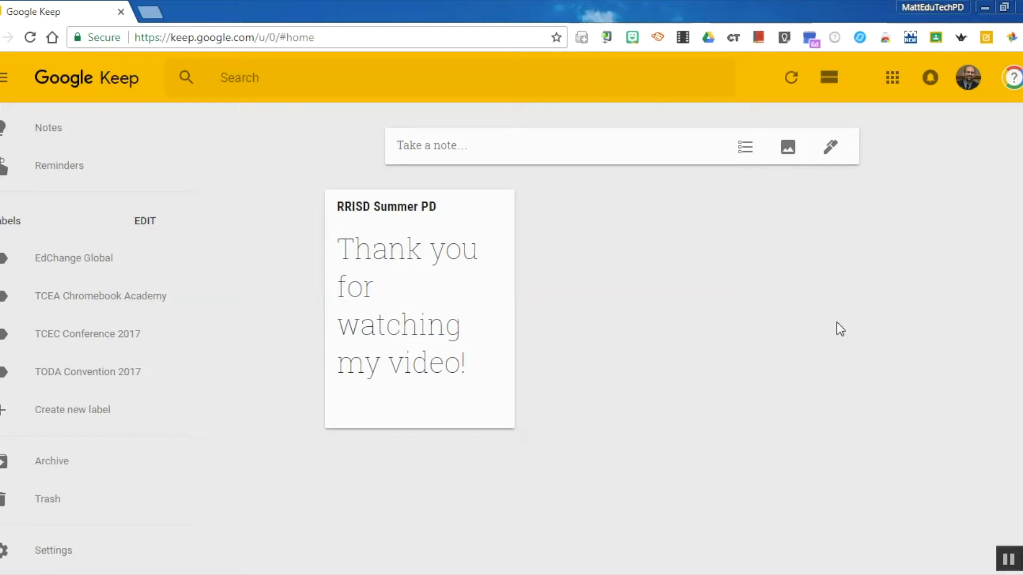
Create a new drawing note, try the marker and highlighter, and return to the pen tool.
click(830, 149)
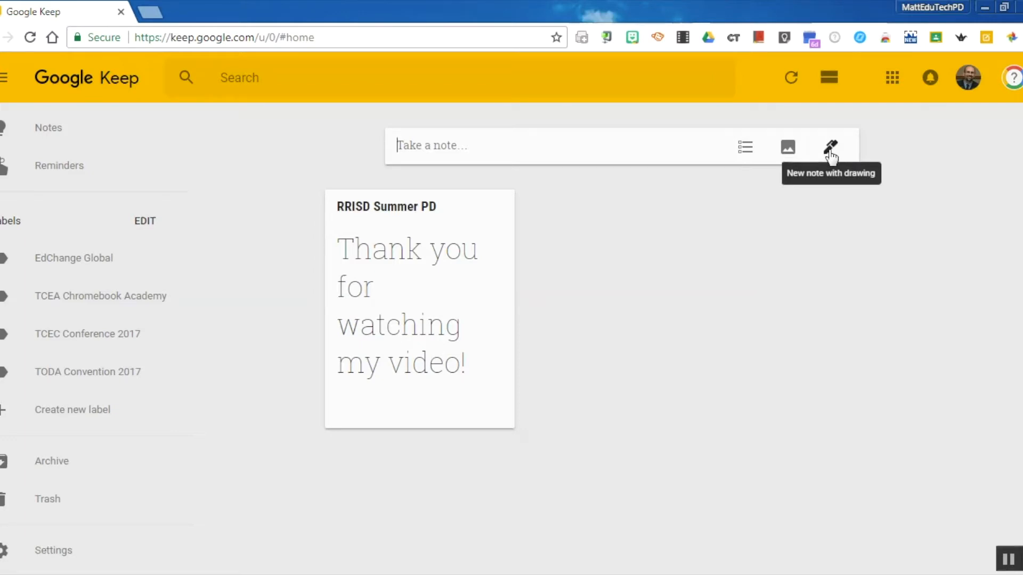
click(830, 153)
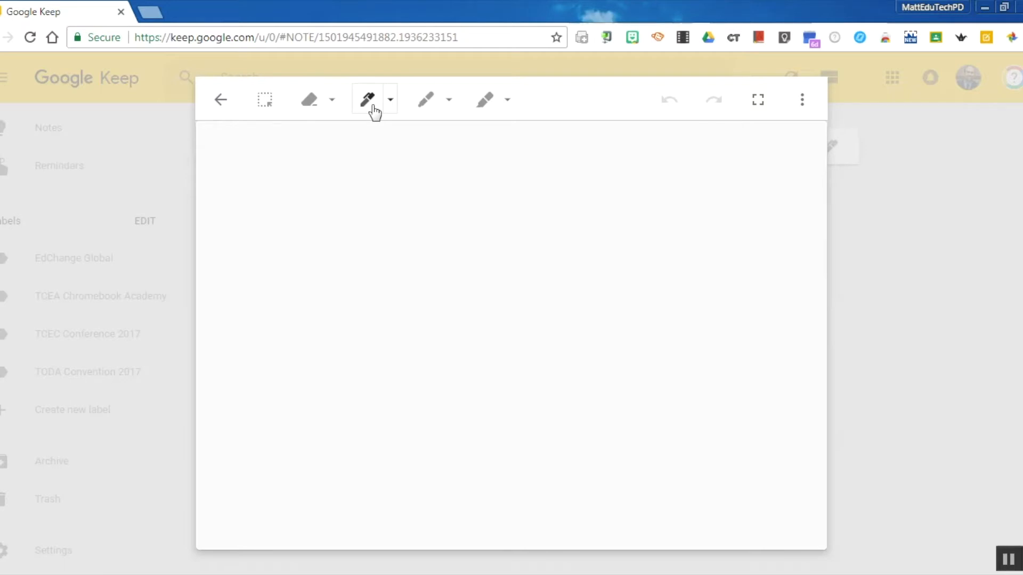
click(432, 104)
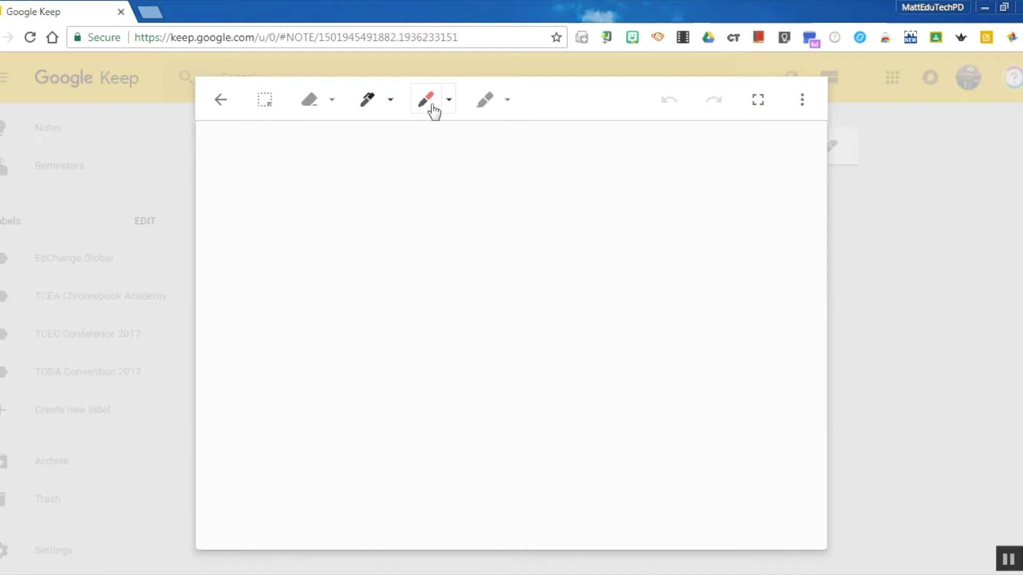
click(482, 106)
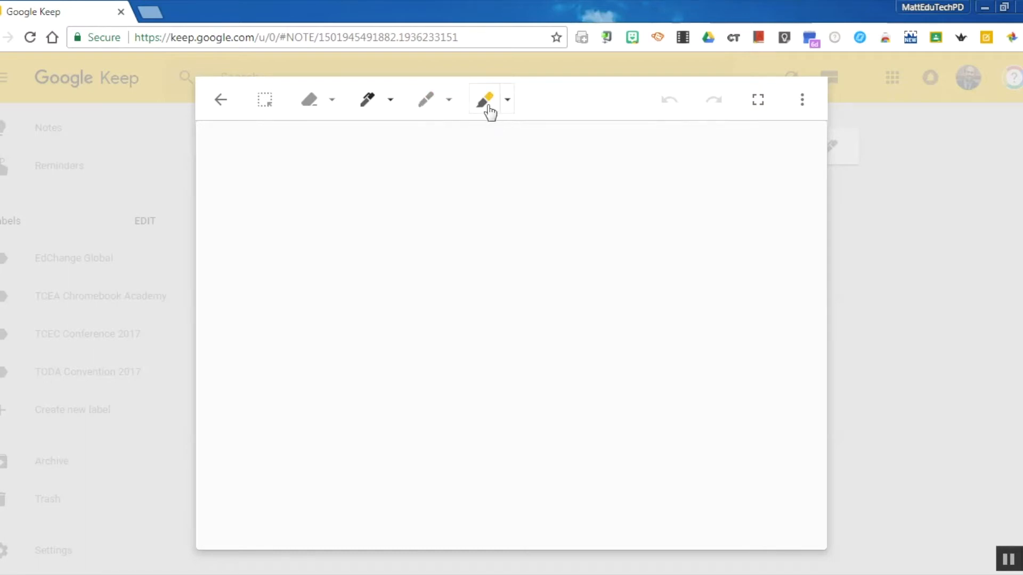
click(373, 106)
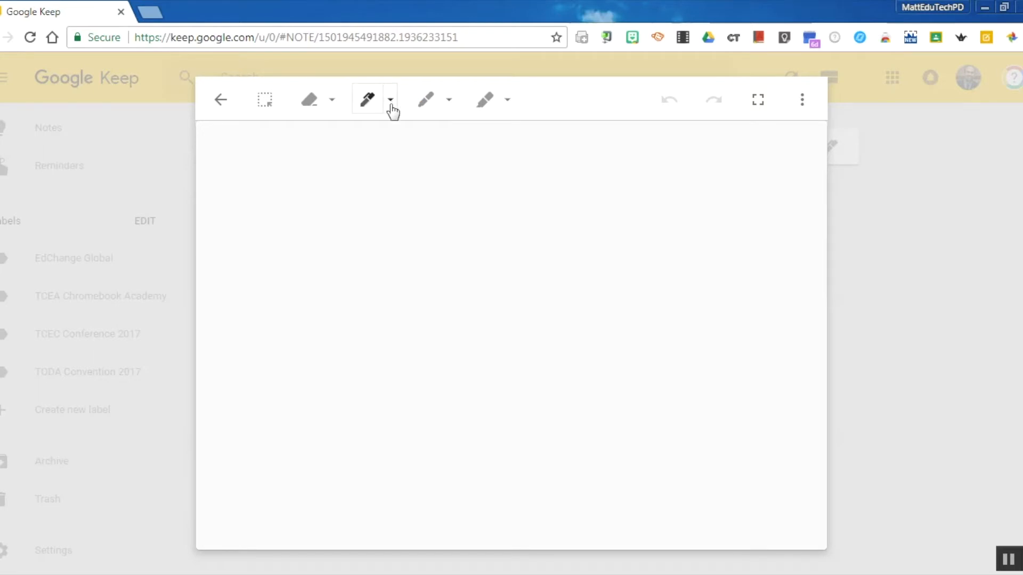
Set the pen to the bright blue from the expanded palette and the fourth-smallest stroke size.
click(391, 102)
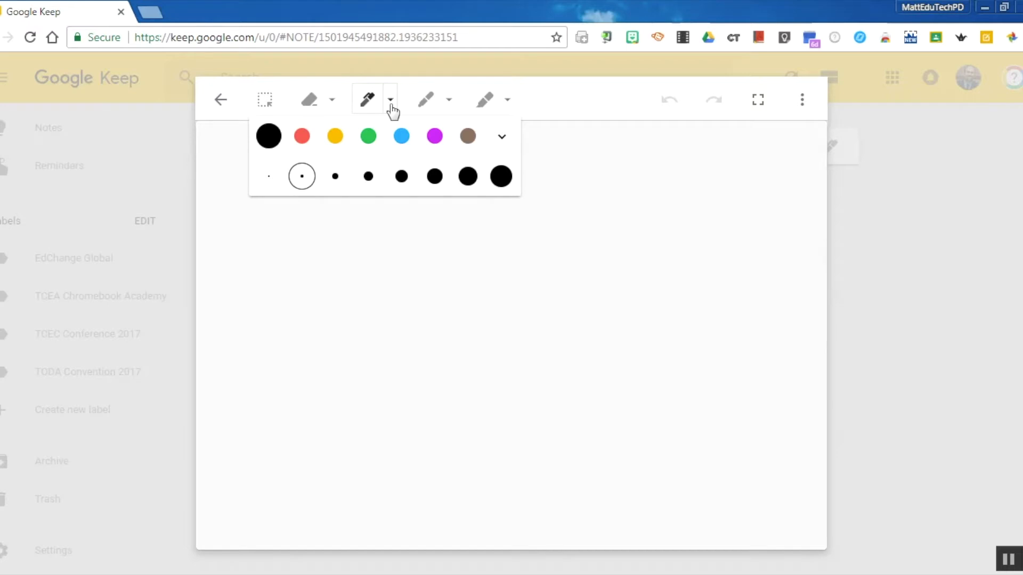
click(501, 139)
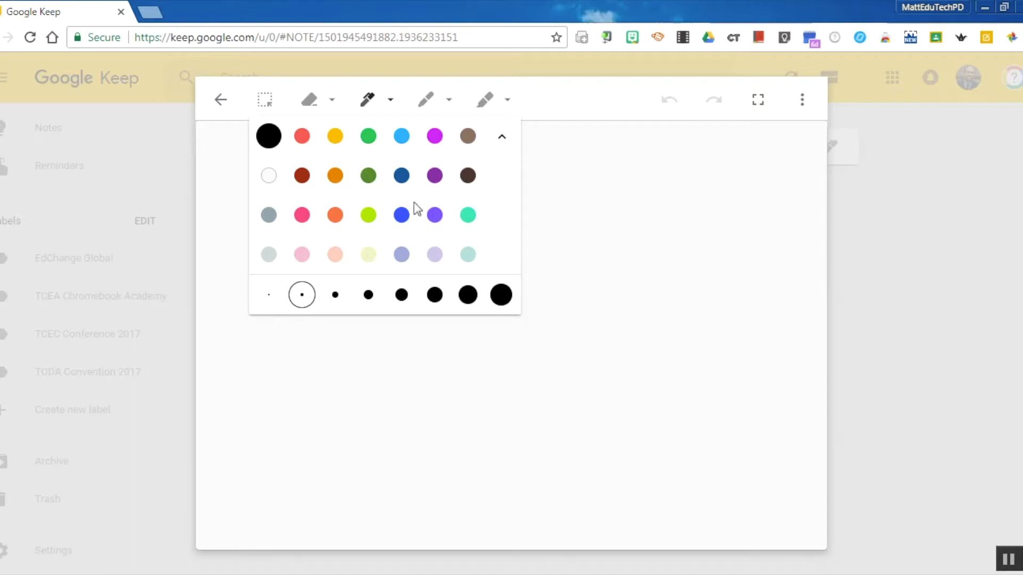
click(396, 216)
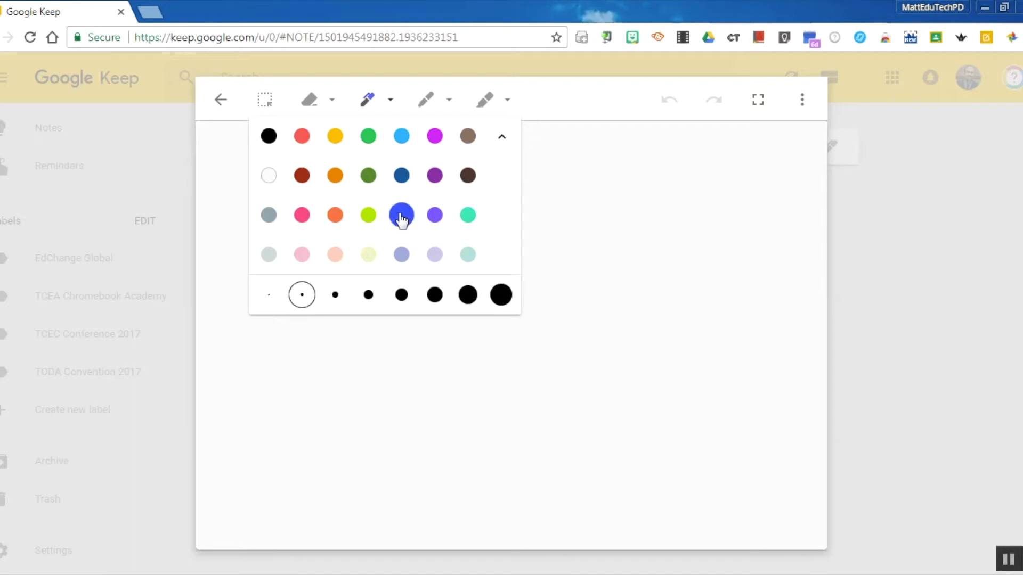
click(368, 296)
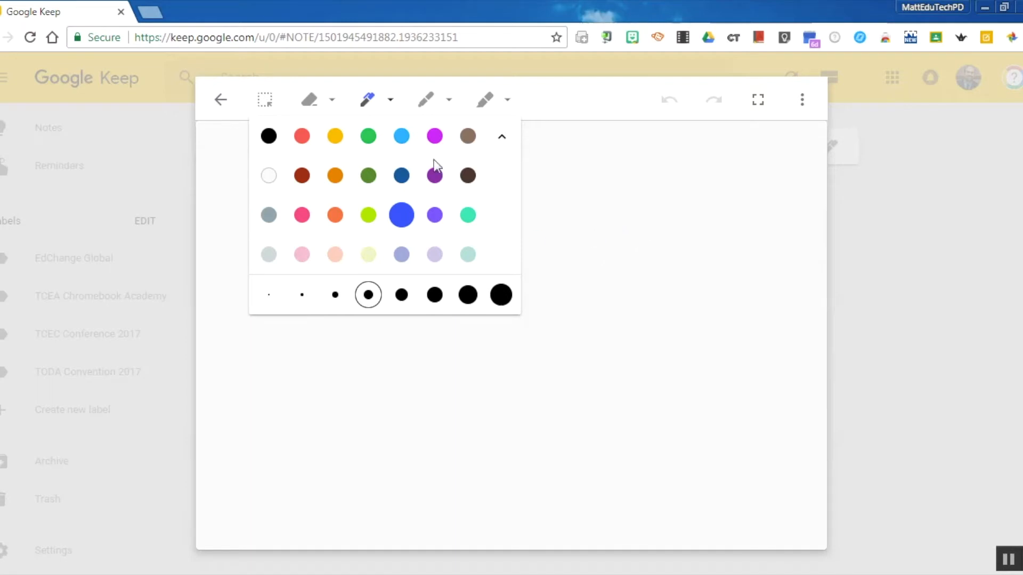
click(437, 138)
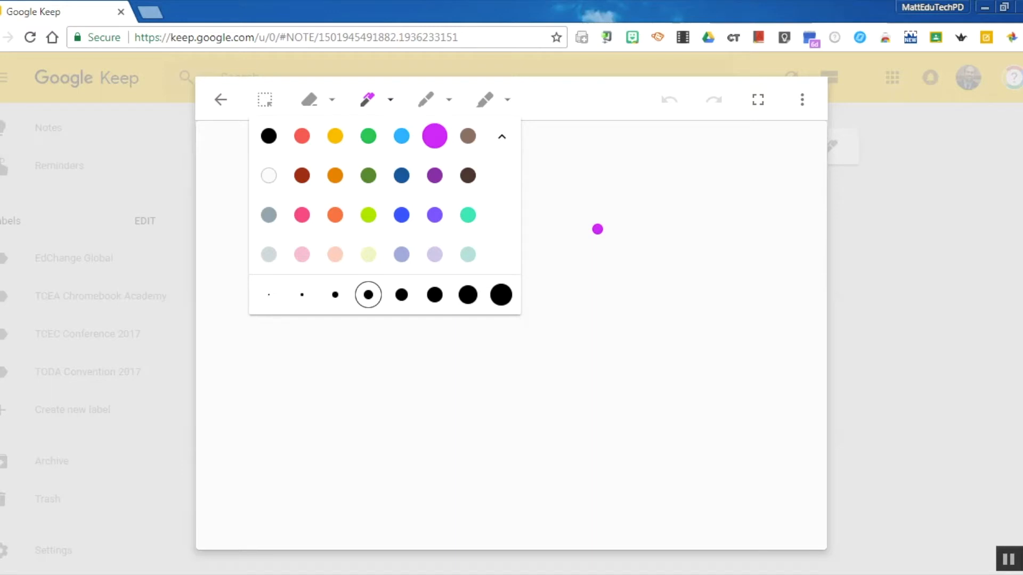
click(403, 217)
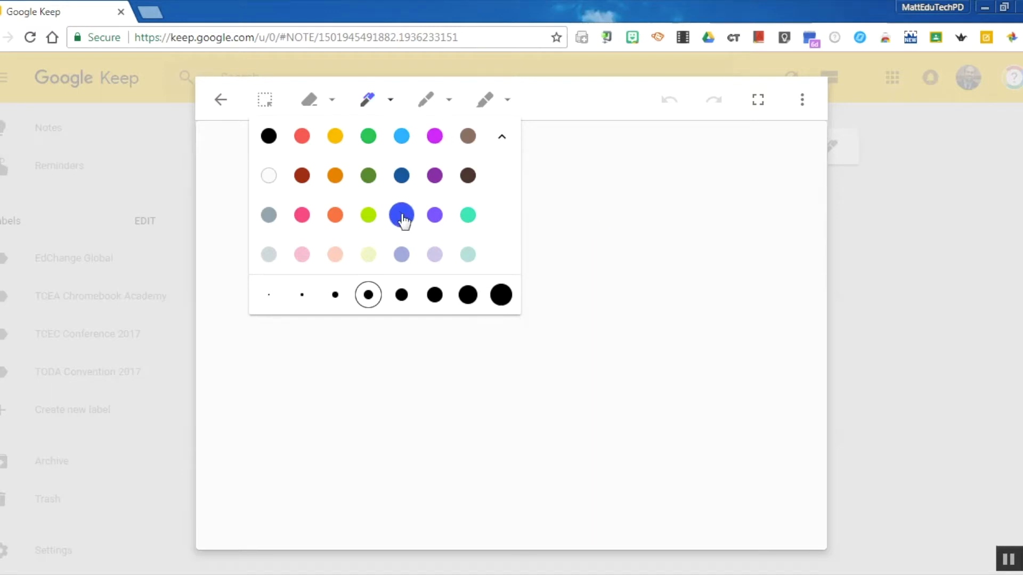
click(584, 100)
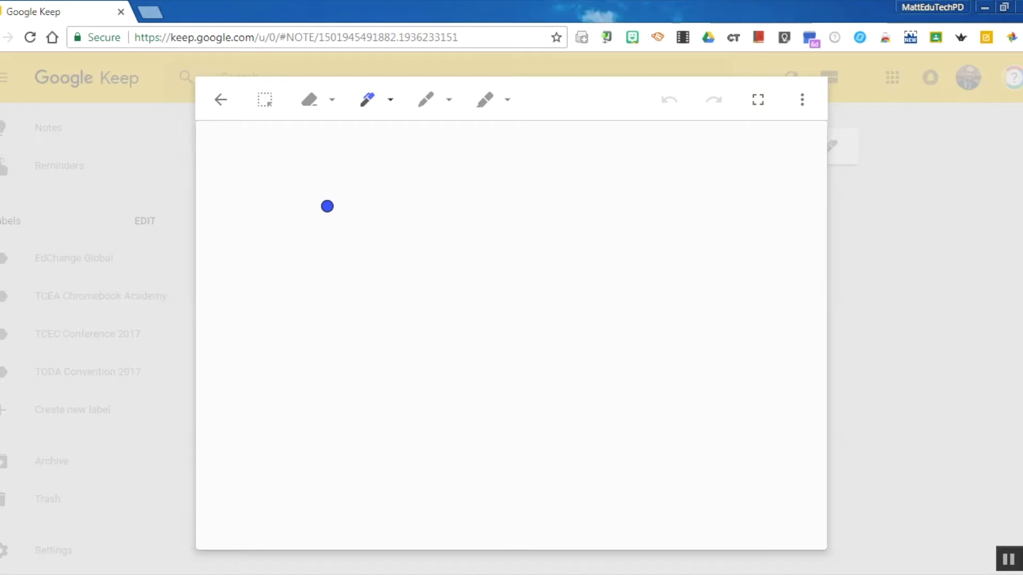
Handwrite the equation "4 + x = 9" across the upper half of the canvas in blue pen.
drag(311, 203, 316, 286)
mouse_move(377, 232)
mouse_down()
mouse_move(378, 279)
mouse_move(379, 256)
mouse_move(403, 255)
mouse_move(476, 284)
mouse_up()
drag(471, 239, 438, 289)
drag(493, 245, 527, 254)
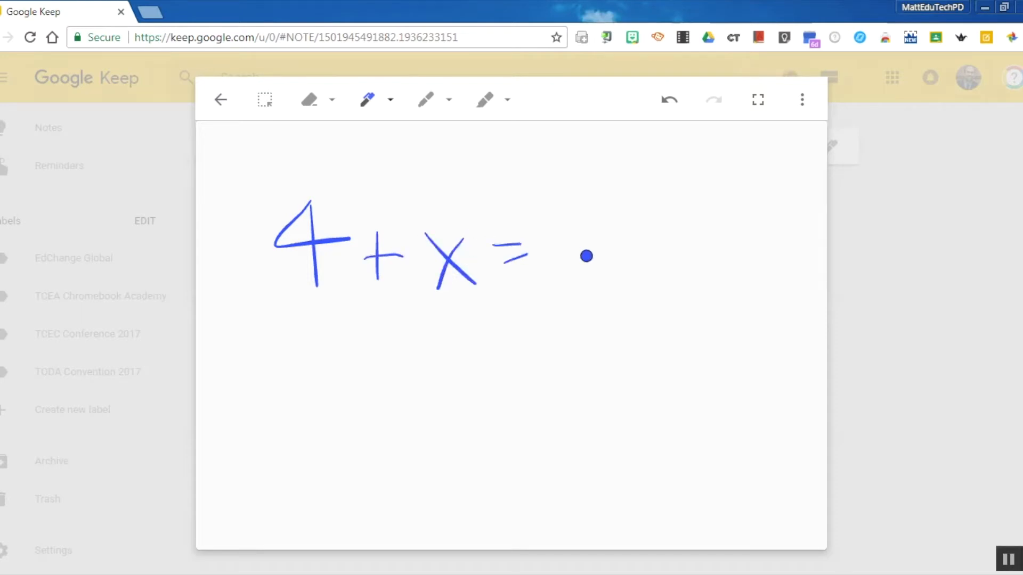
mouse_move(586, 219)
mouse_down()
mouse_move(563, 247)
mouse_move(589, 225)
mouse_move(598, 301)
mouse_up()
Handwrite the solution "x = 5" beneath the equation and leave the drawing canvas for the note.
drag(326, 360, 369, 402)
mouse_move(375, 359)
mouse_down()
mouse_move(329, 407)
mouse_move(420, 363)
mouse_move(441, 385)
mouse_up()
mouse_move(468, 350)
mouse_down()
mouse_move(500, 368)
mouse_move(466, 410)
mouse_up()
drag(468, 350, 496, 343)
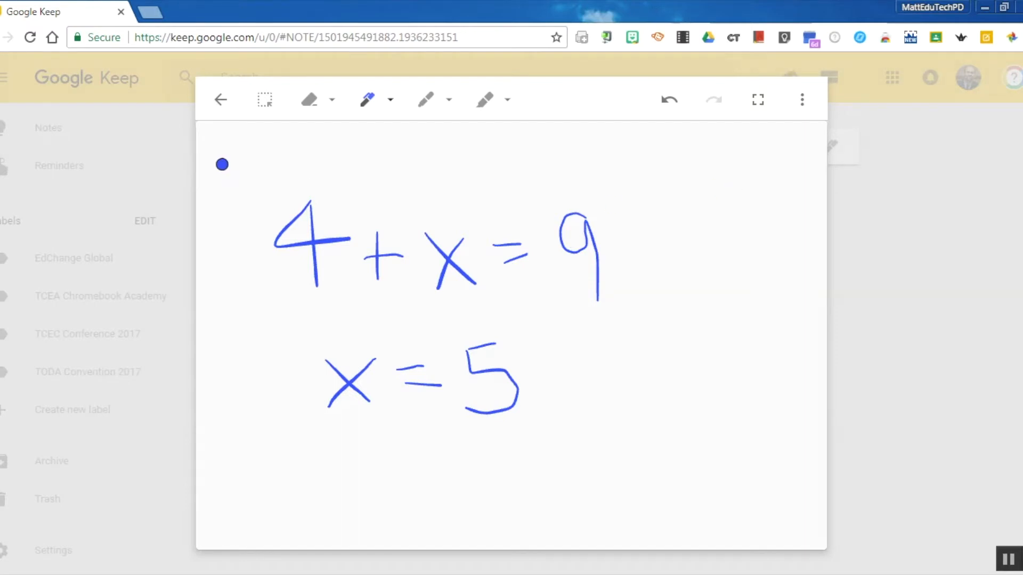
click(220, 101)
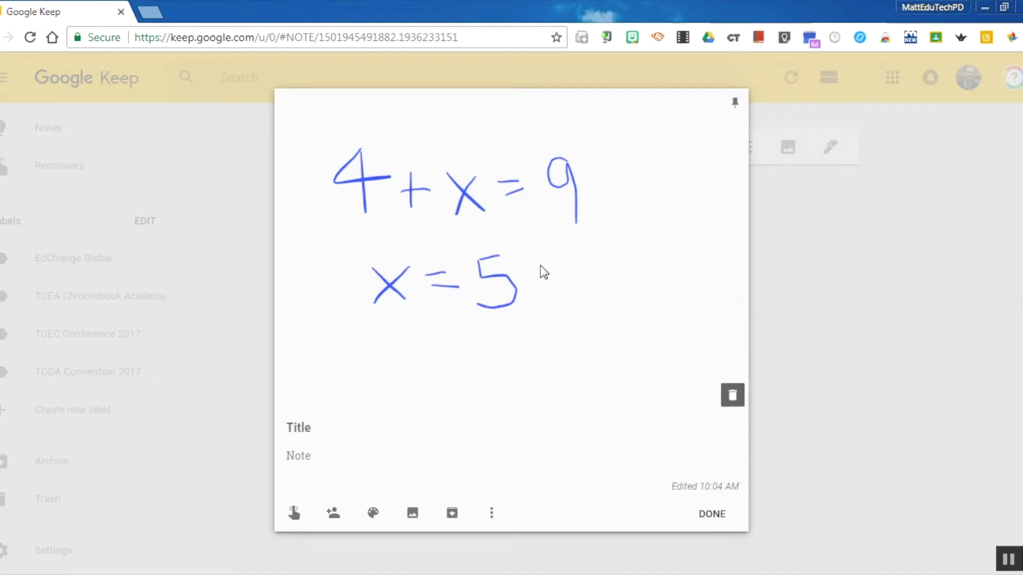
Title the drawing note "Math Problem!", add the text "Yay! I got the problem correct!" and close it.
click(308, 428)
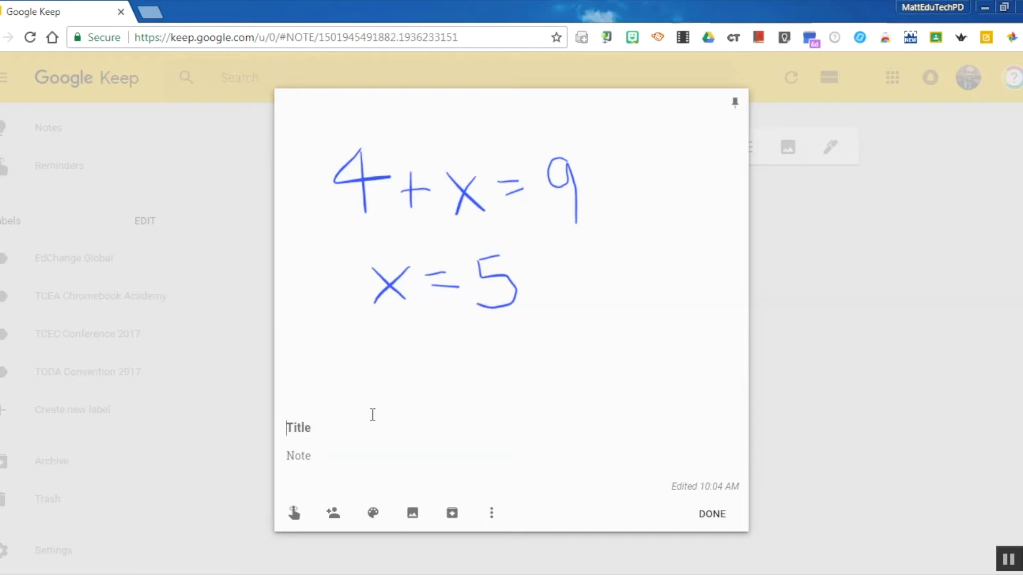
text(Math Problem)
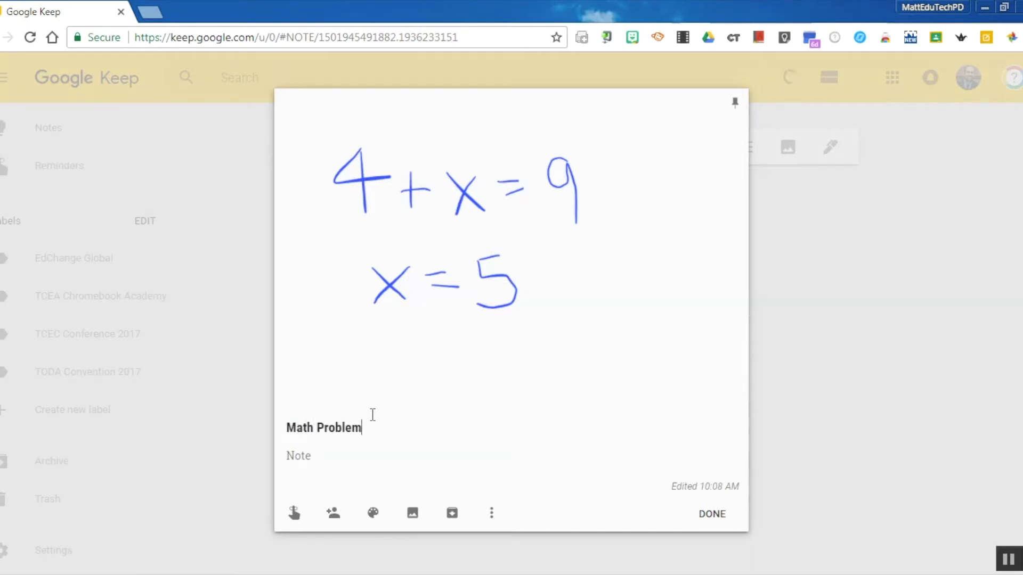
text(!)
click(327, 451)
text(Yay! I got )
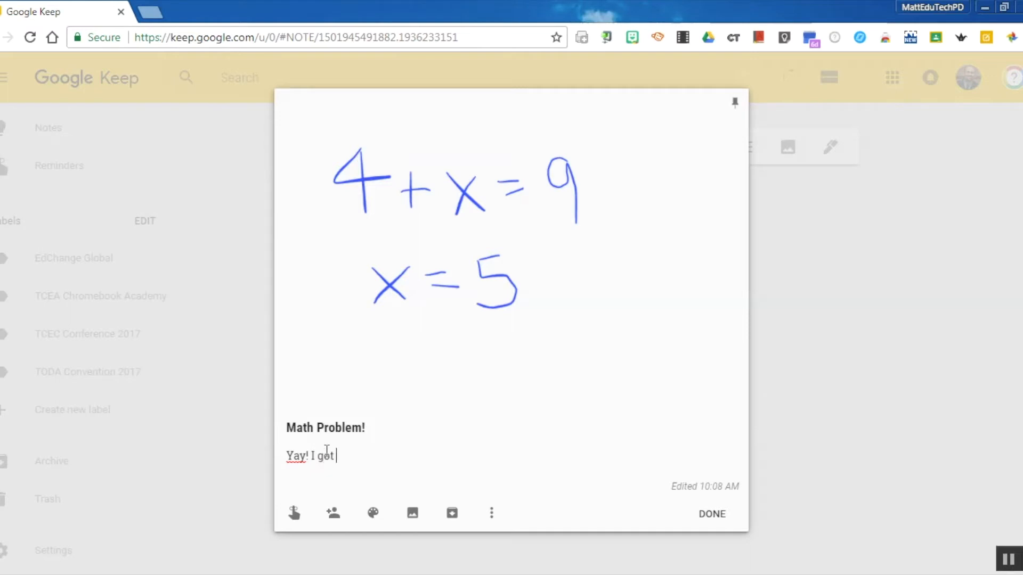
text(the problem co)
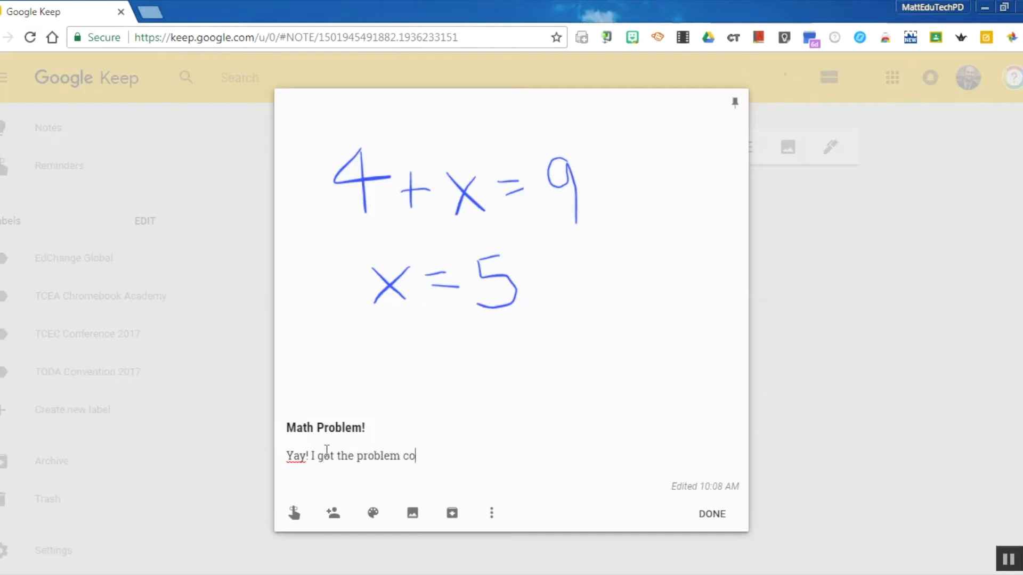
text(rrect!)
click(723, 519)
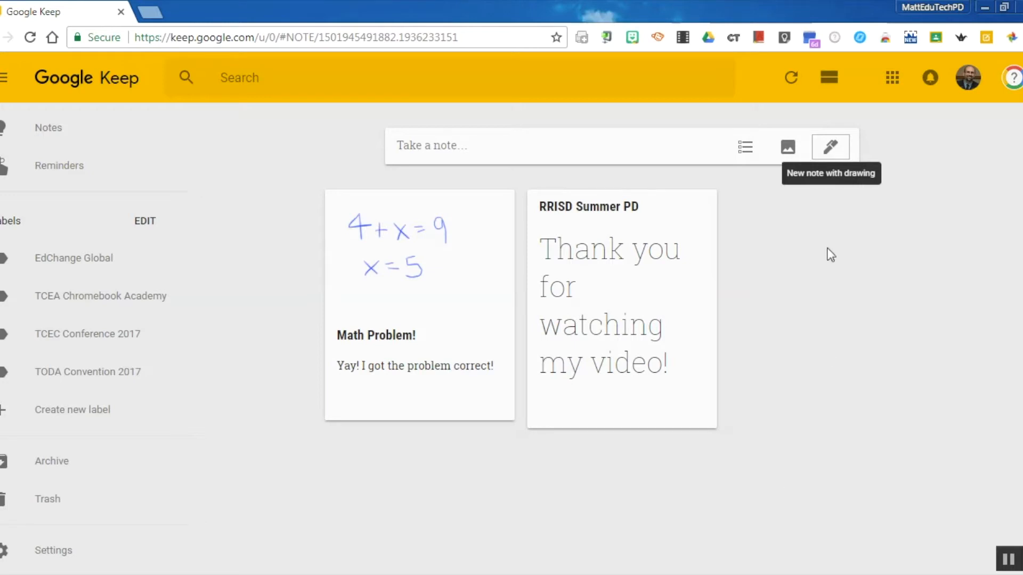
Create a new checklist note titled "Grocery List" with the items Eggs and Milk.
click(745, 149)
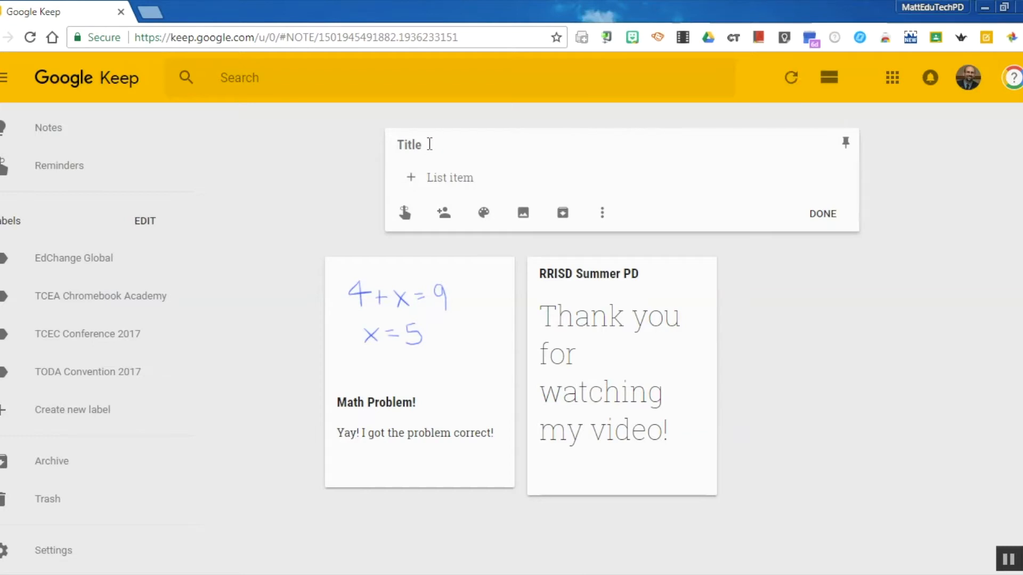
text(Grocery List)
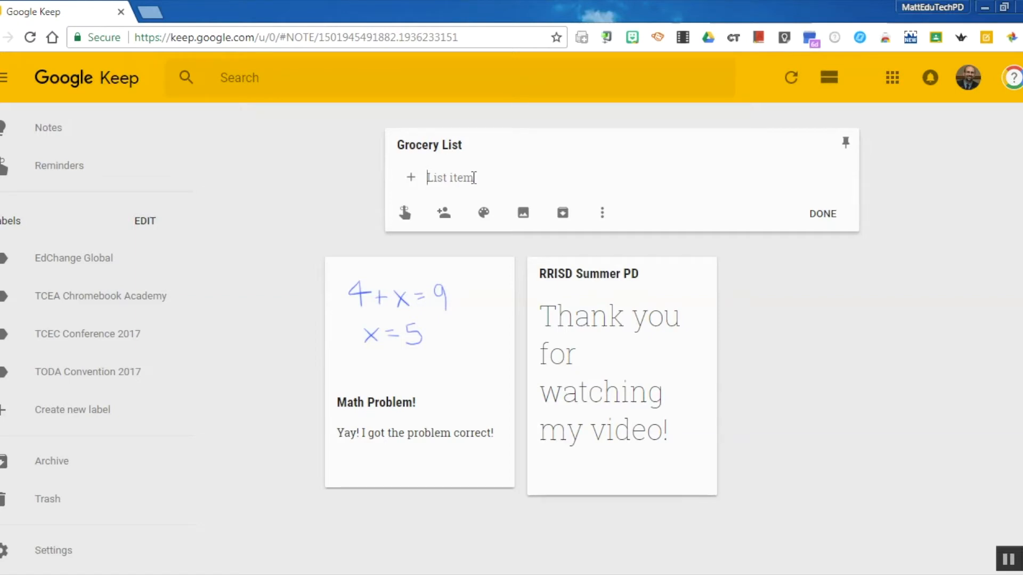
text(Eggs)
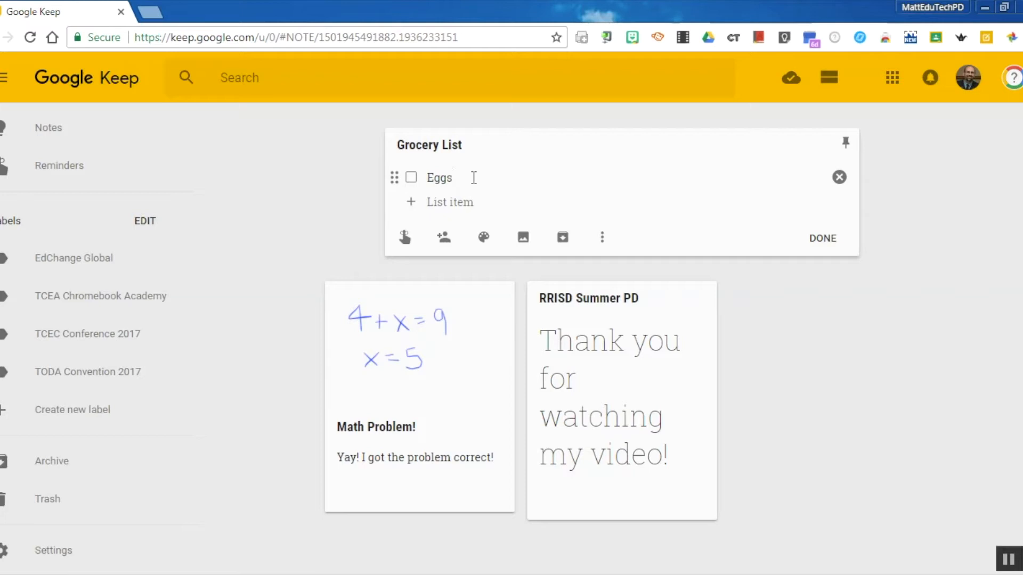
key(Return)
text(Milk)
key(Return)
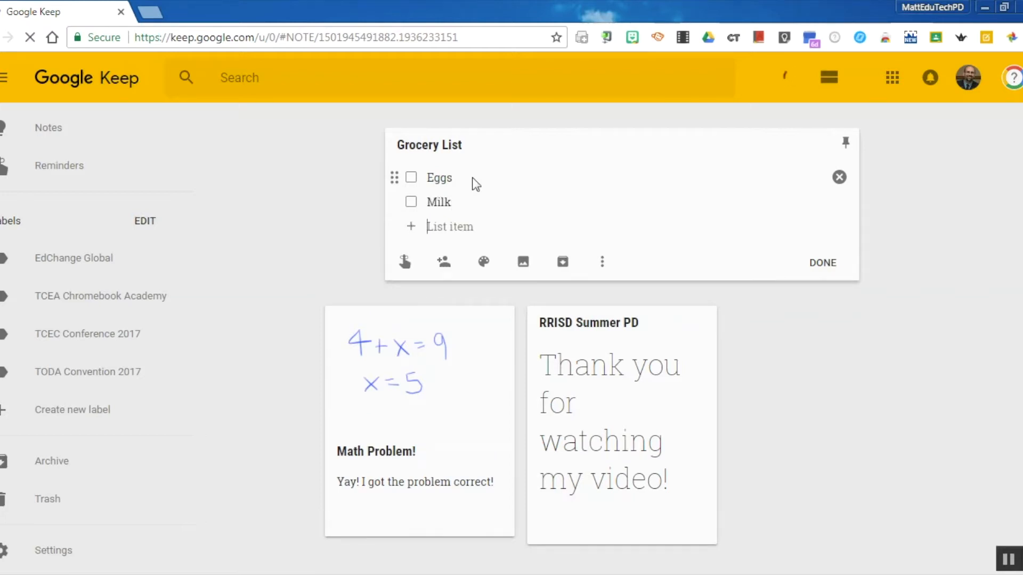
Add the items Bread, Apples and Bananas to the grocery checklist and save the note.
text(Bread)
key(Return)
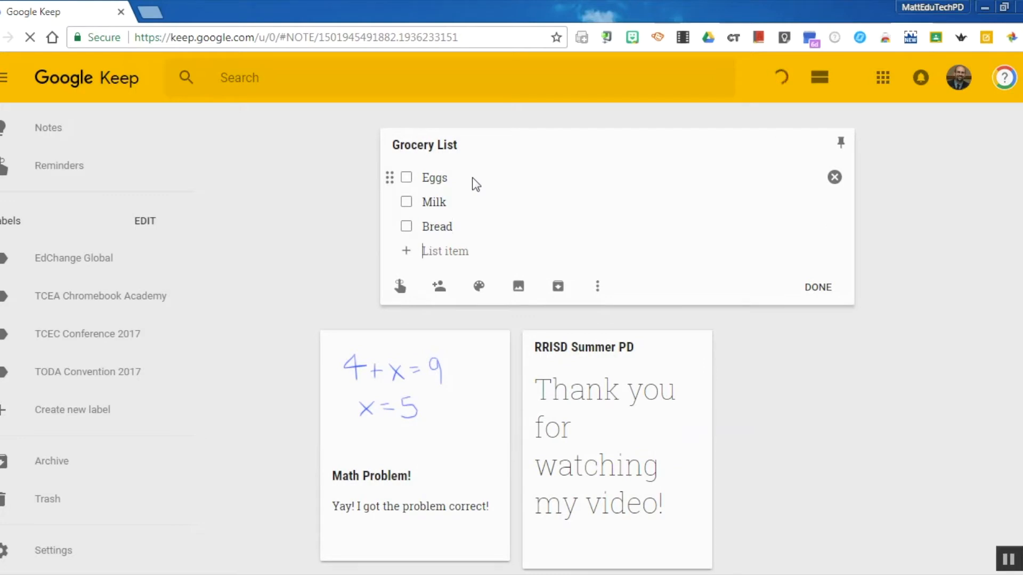
text(Apples)
key(Return)
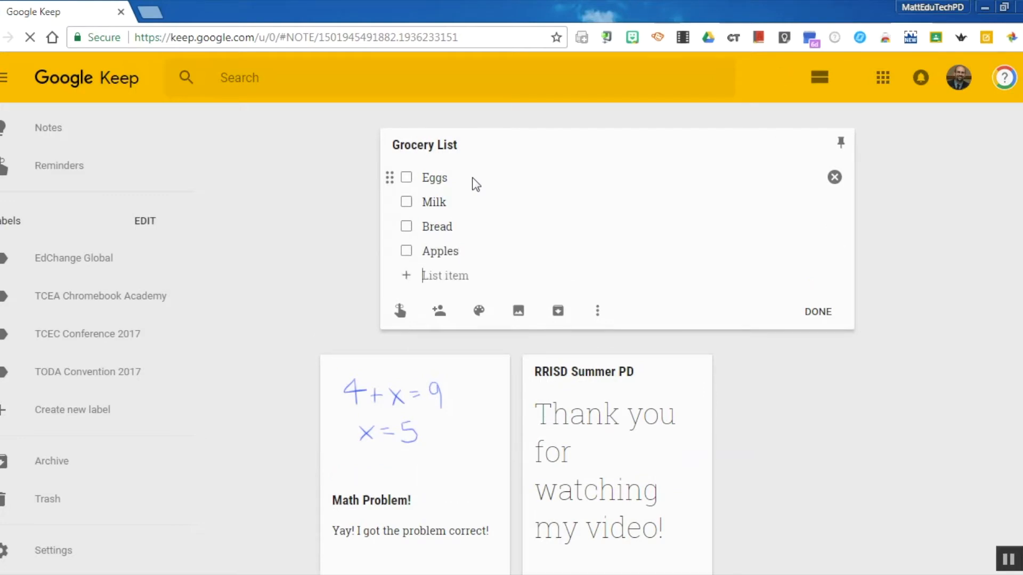
text(N)
key(BackSpace)
text(Bana)
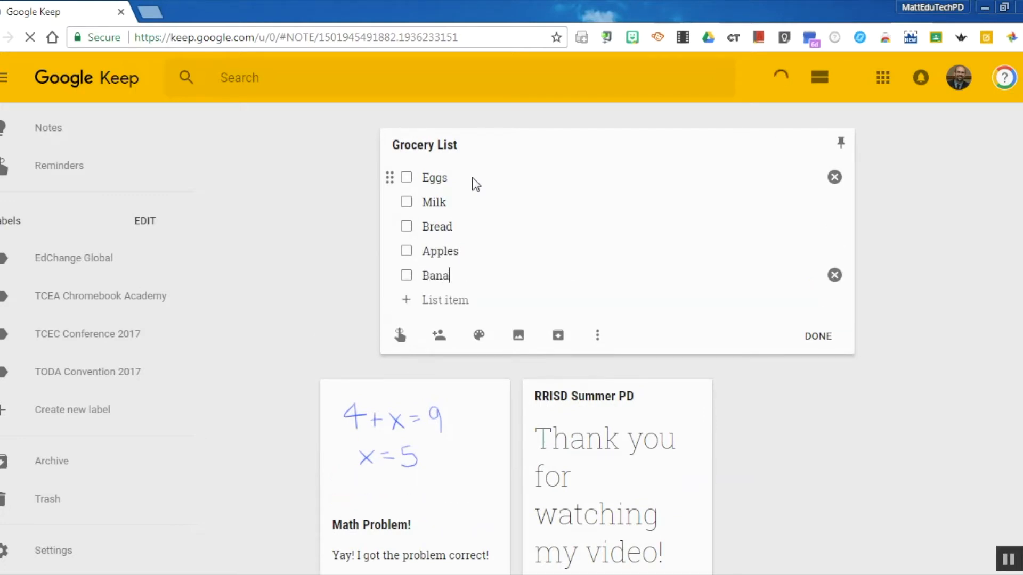
text(nas)
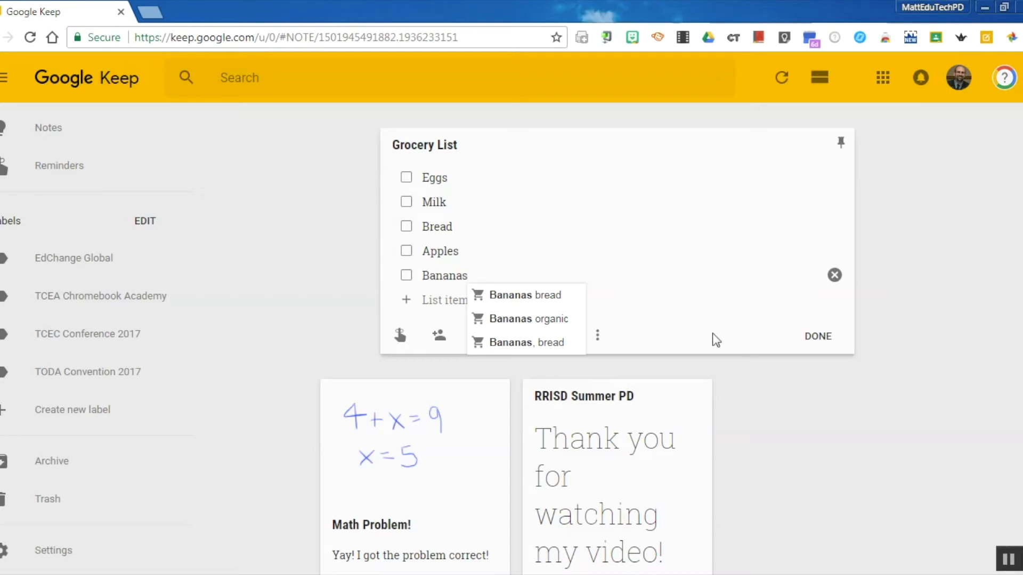
click(828, 341)
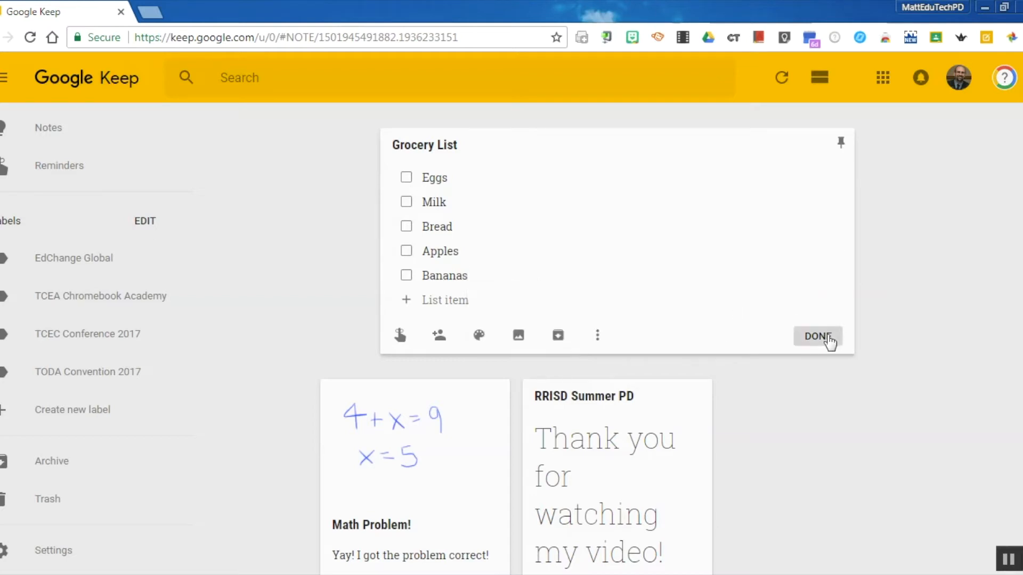
click(828, 341)
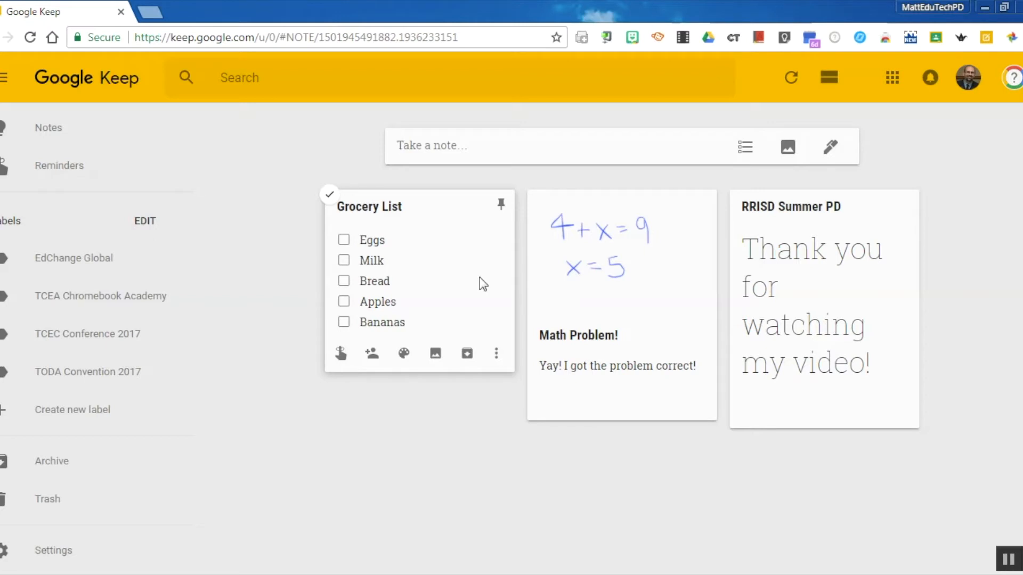
Mark Eggs, Milk and Apples as completed on the Grocery List note.
click(344, 241)
click(344, 241)
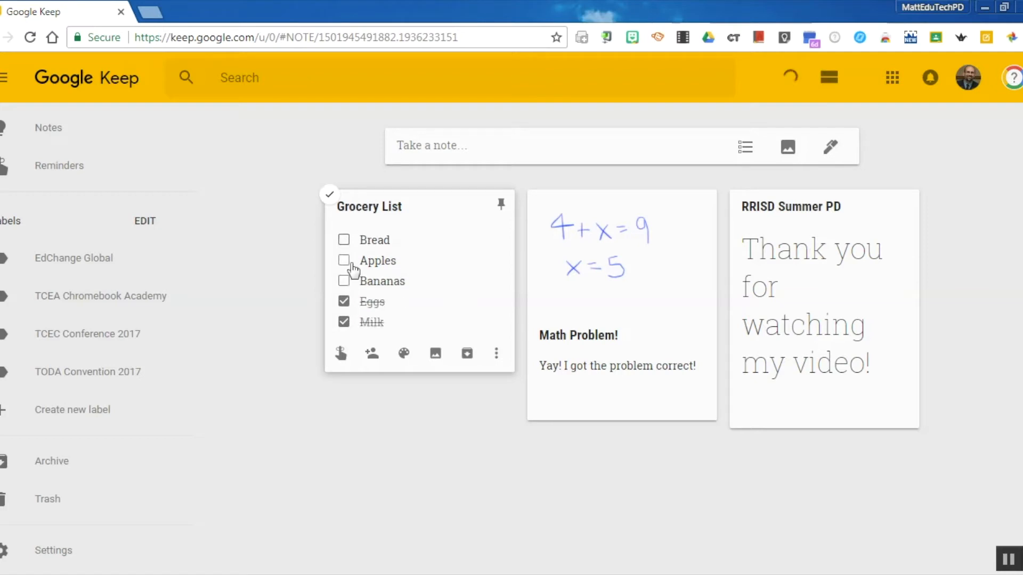
click(343, 260)
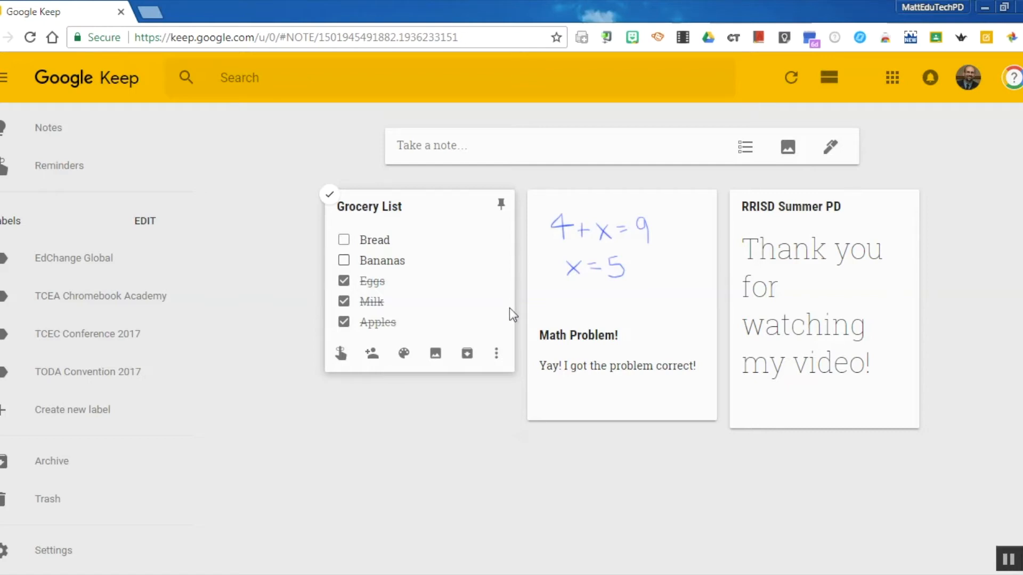
Open the Grocery List note and restore the completed items Eggs, Milk and Apples to unchecked.
click(496, 260)
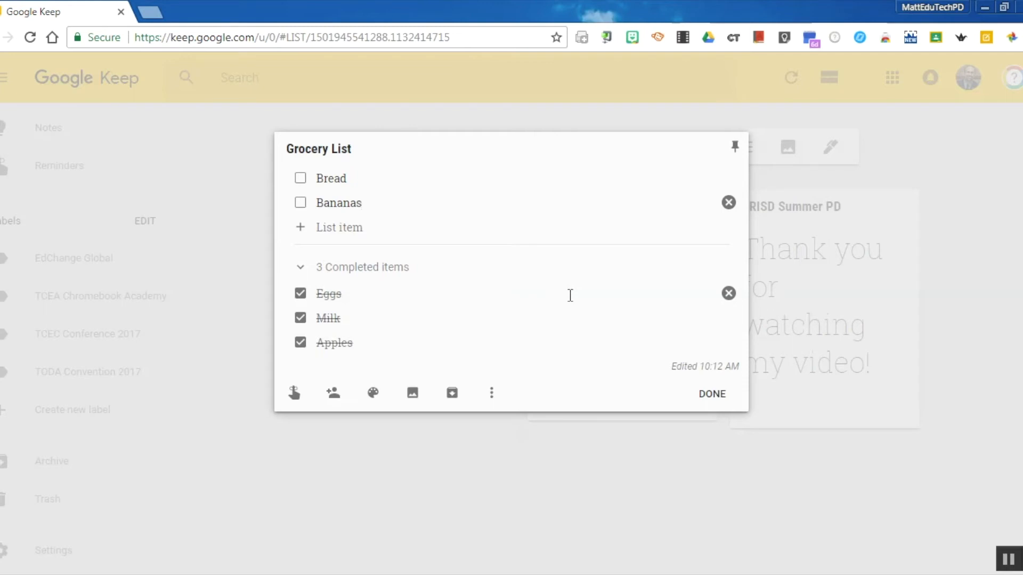
click(301, 295)
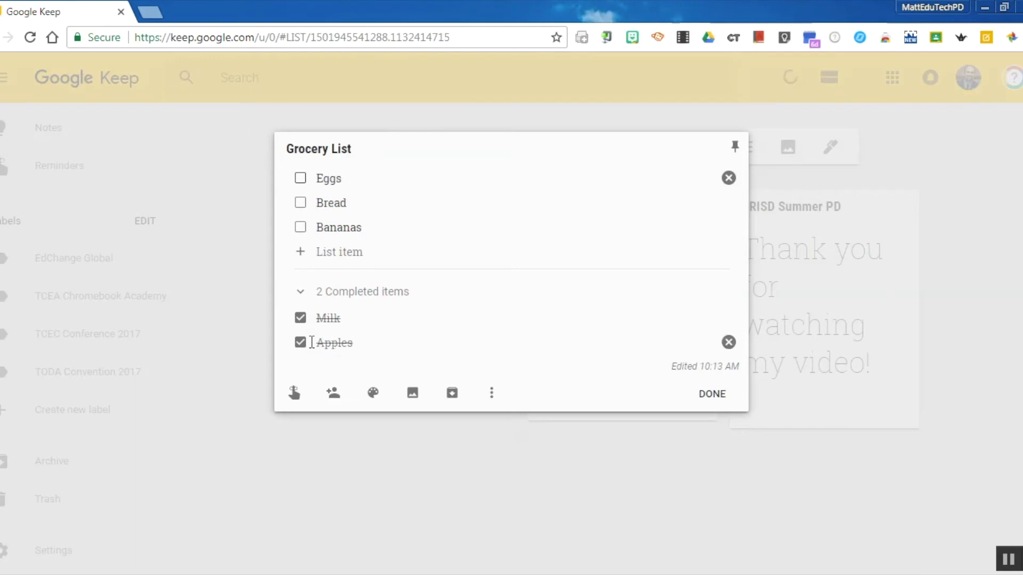
click(301, 319)
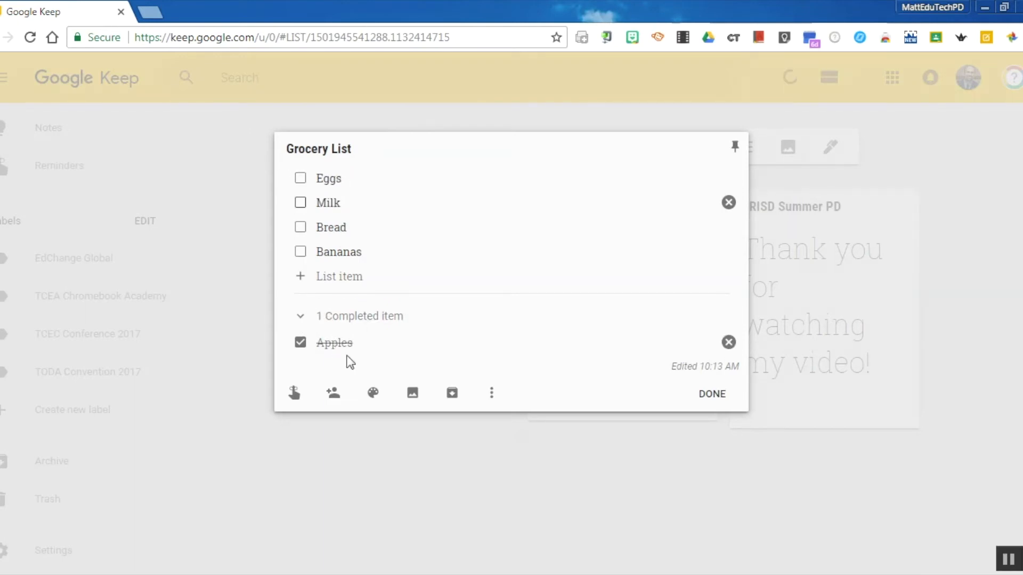
click(301, 343)
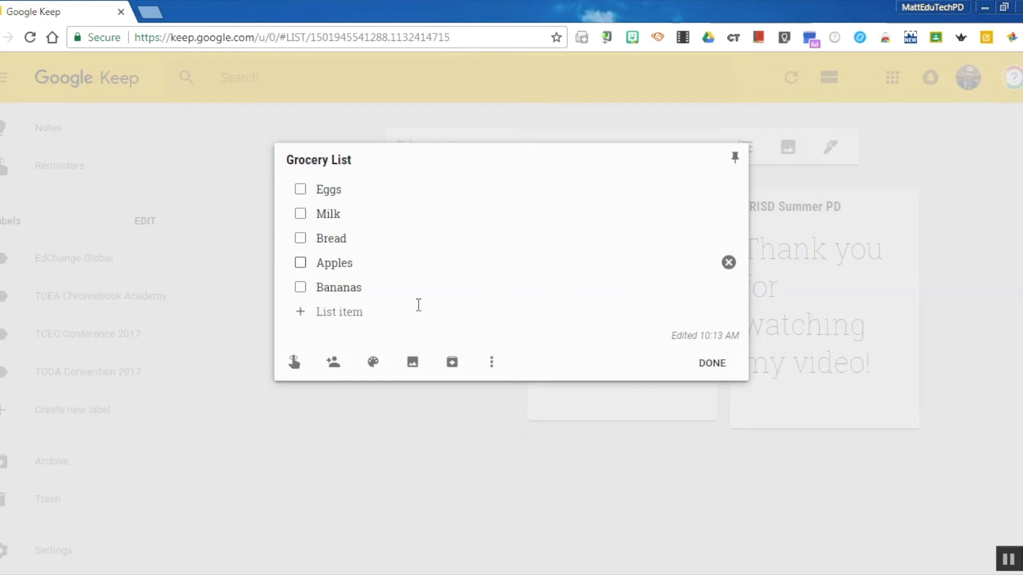
Change the Grocery List note's color to blue and display its additional note options.
mouse_move(371, 372)
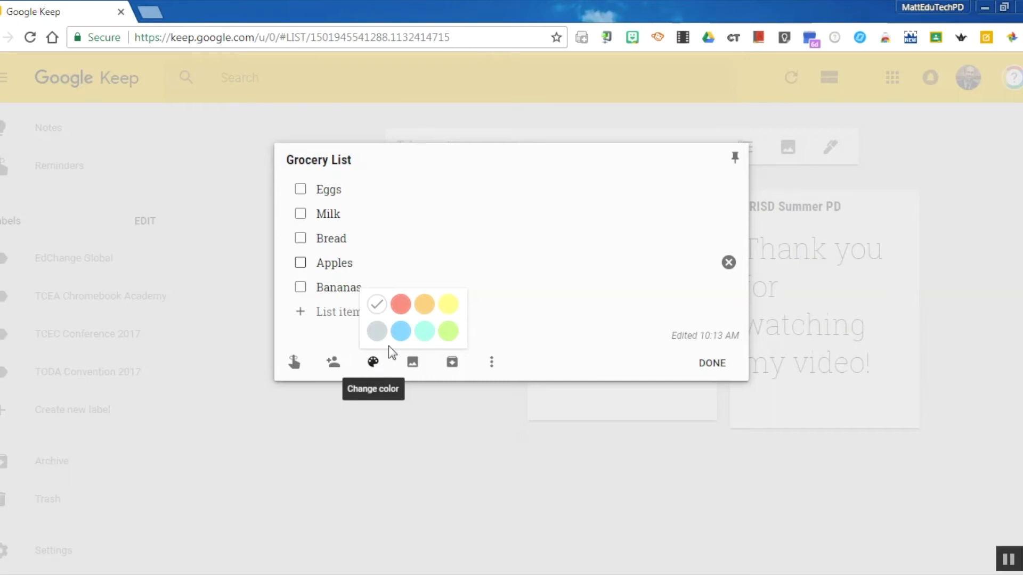
click(400, 331)
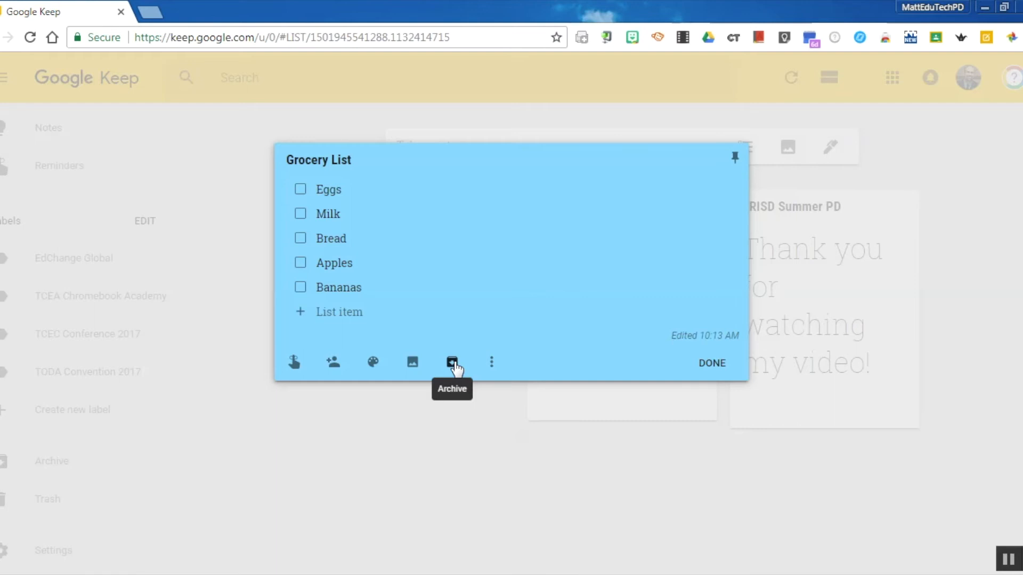
click(495, 366)
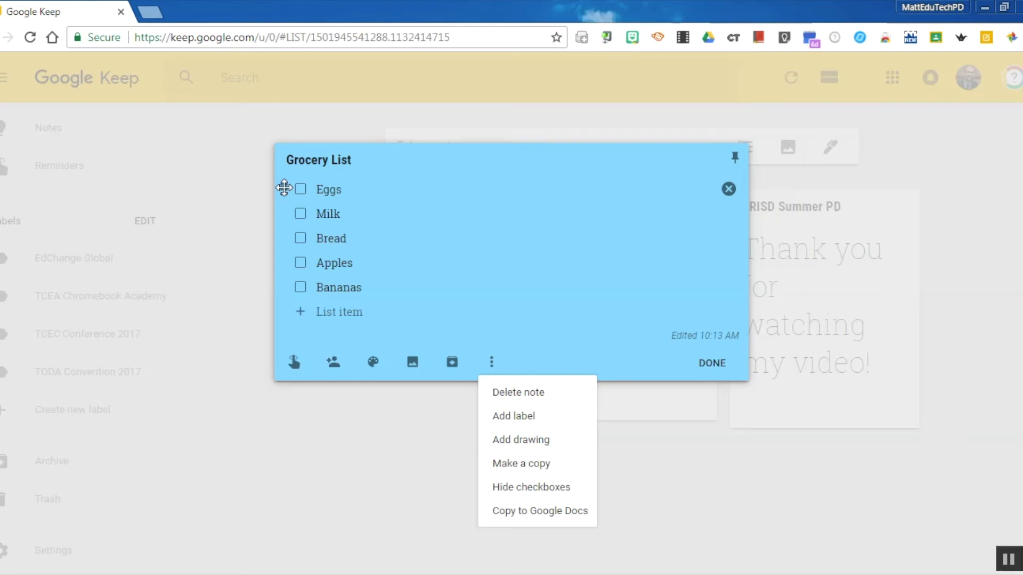
Reorder the grocery items as Milk, Bananas, Eggs, Bread, Apples.
drag(284, 187, 287, 243)
drag(280, 285, 277, 213)
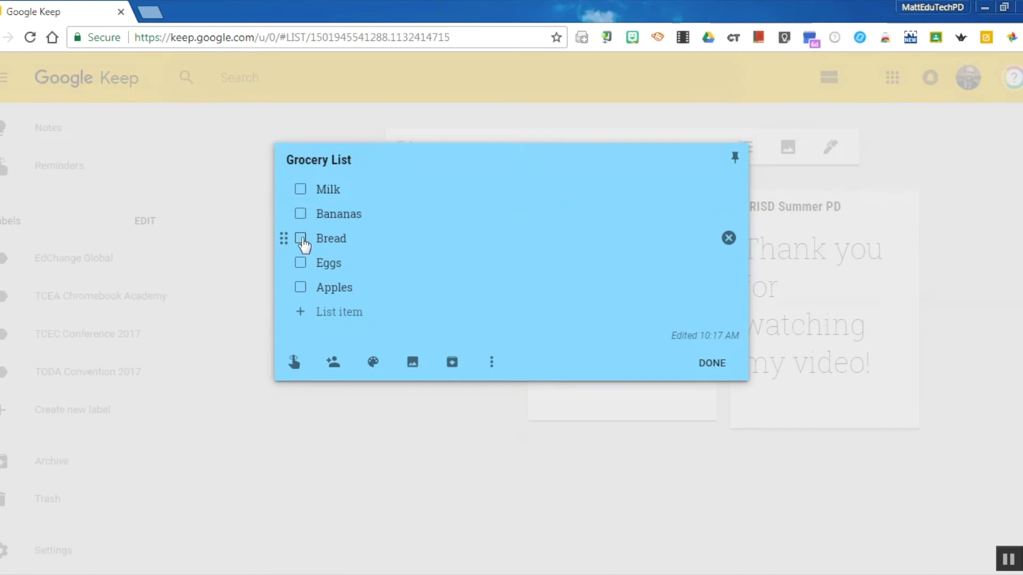
drag(283, 262, 282, 237)
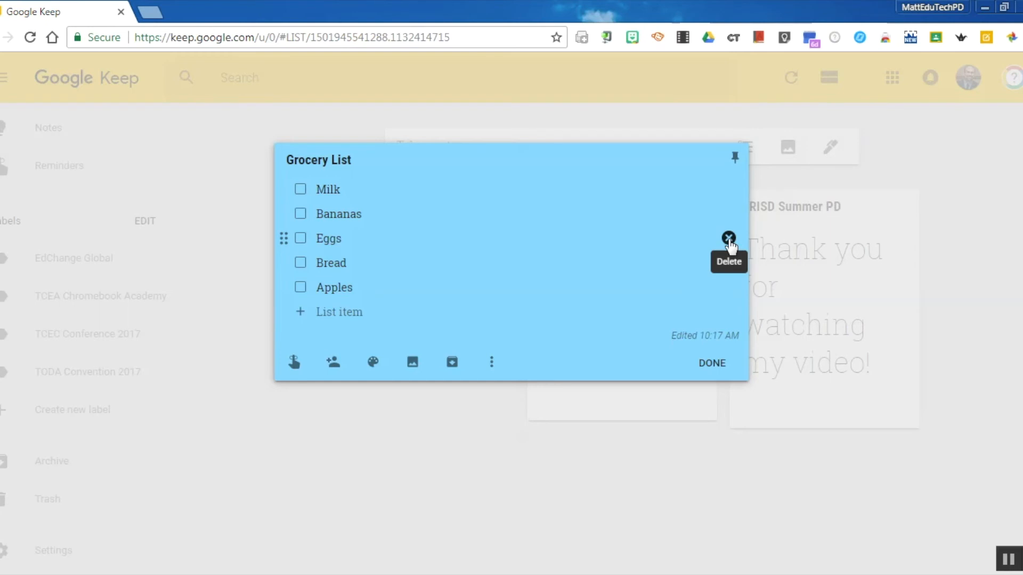
Pin the Grocery List note, close it and look over the pinned and other notes.
click(735, 160)
click(705, 367)
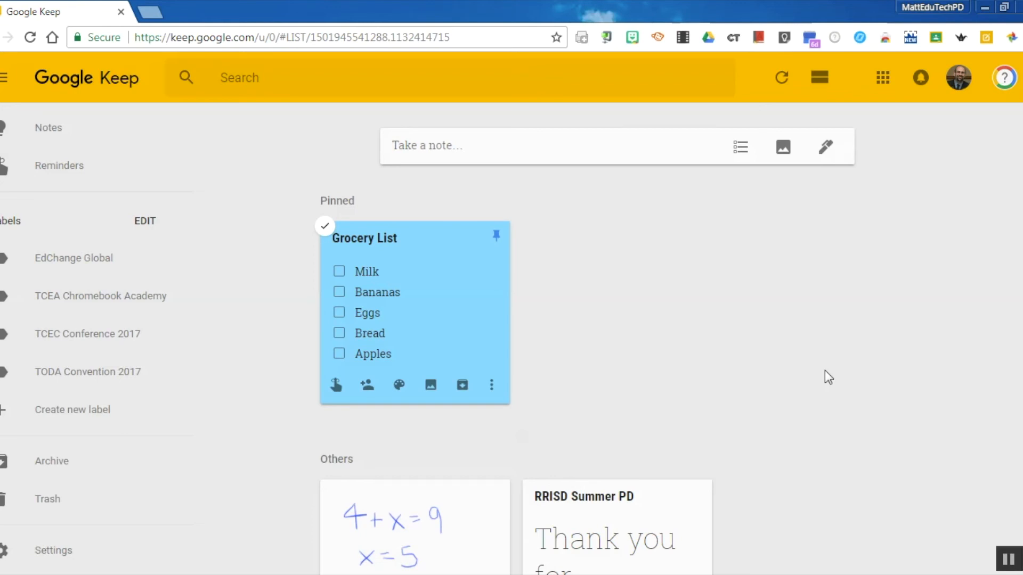
scroll(879, 341, down, 3)
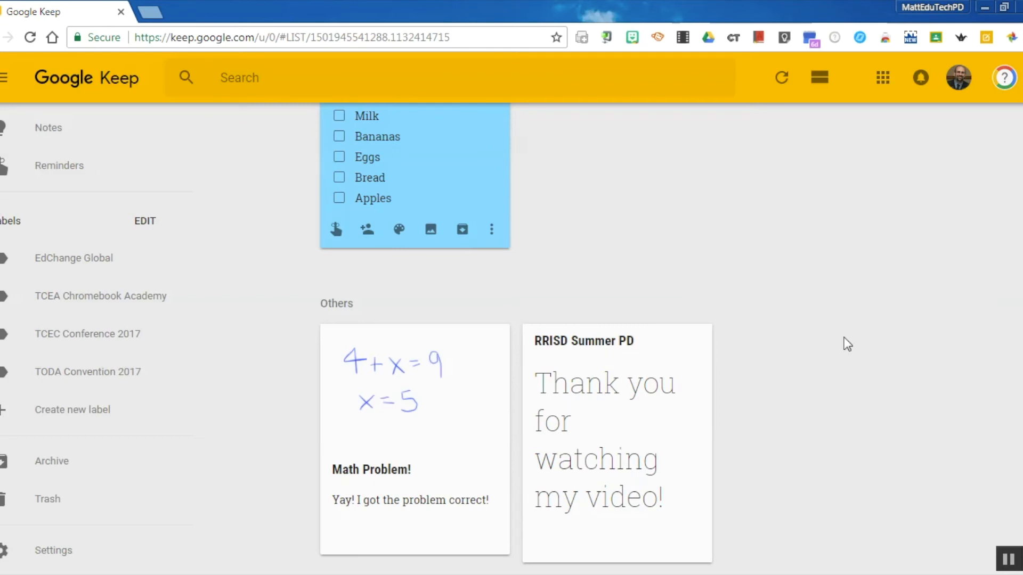
scroll(143, 345, up, 3)
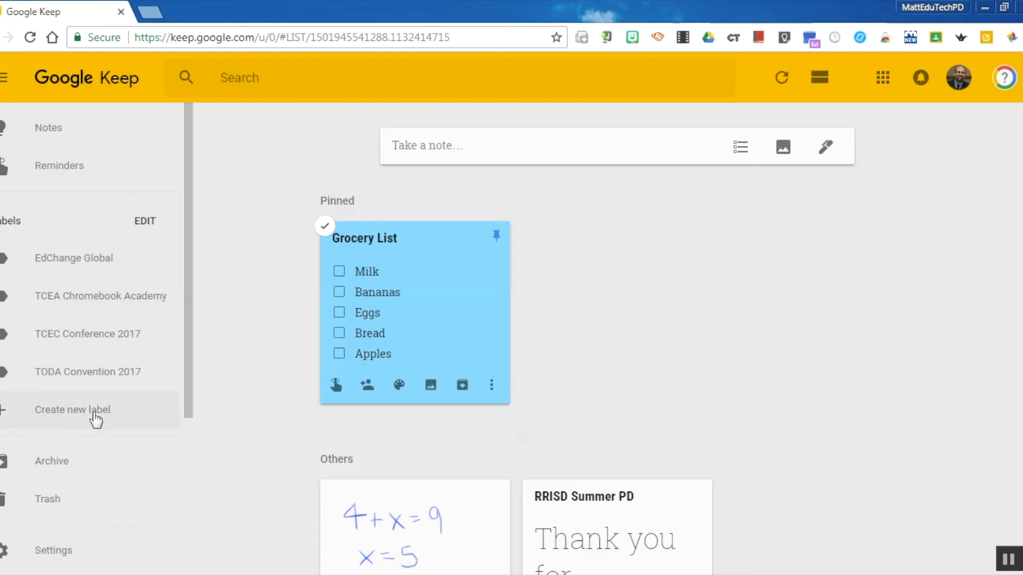
Create a new label named "RRISD Summer PD".
scroll(68, 413, down, 3)
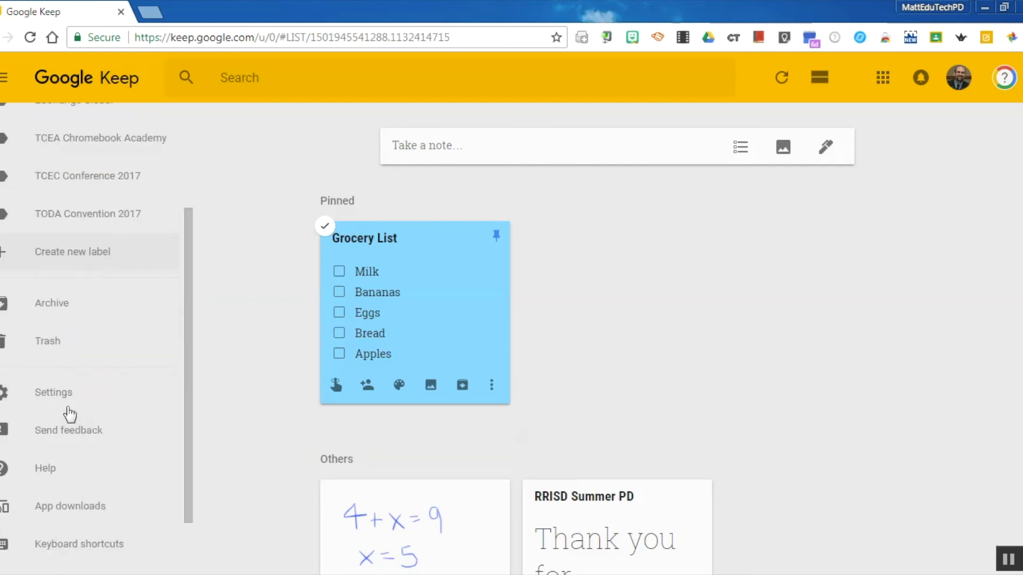
scroll(68, 405, up, 2)
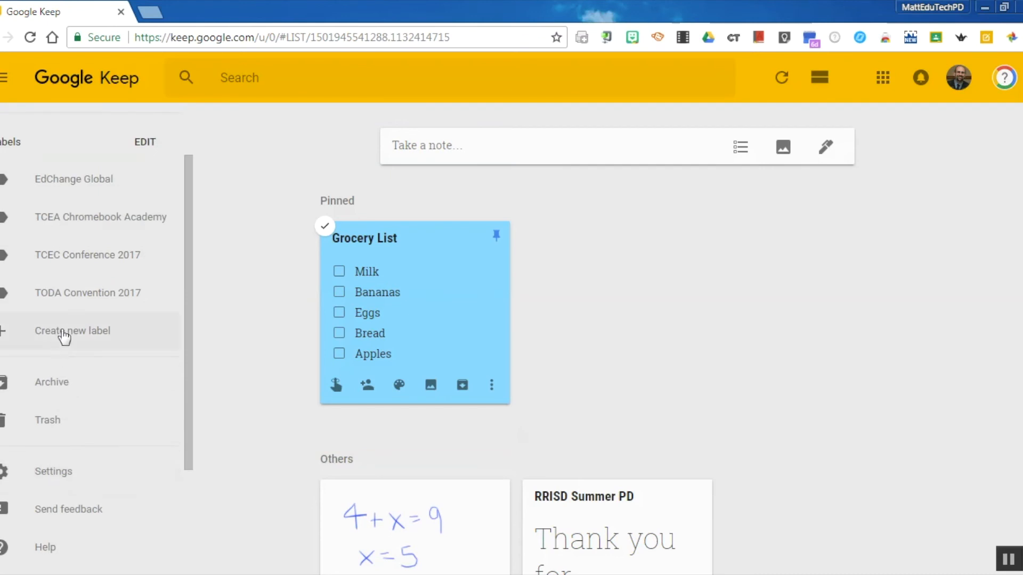
click(63, 333)
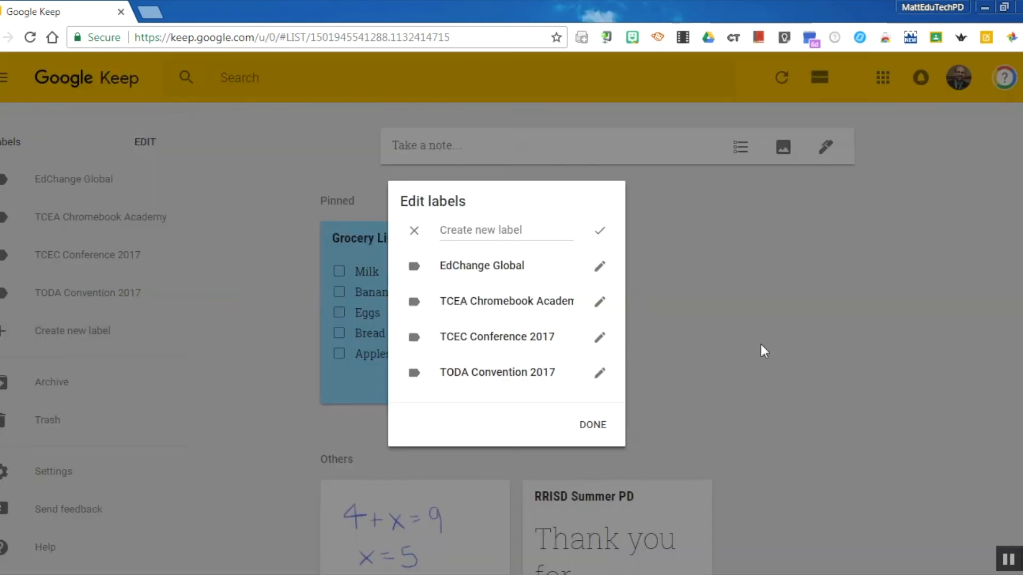
text(RR)
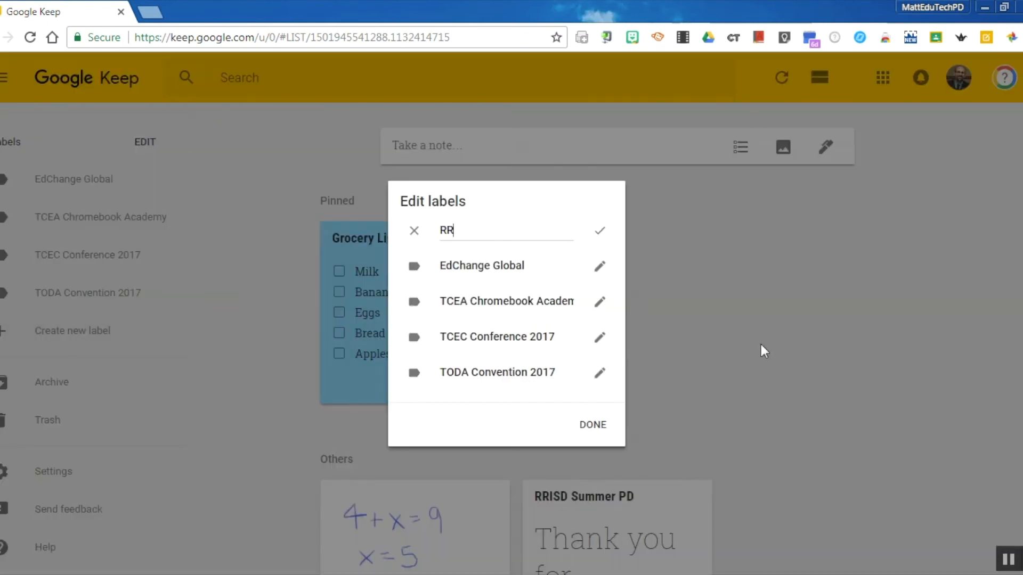
text(ISD Summer PD)
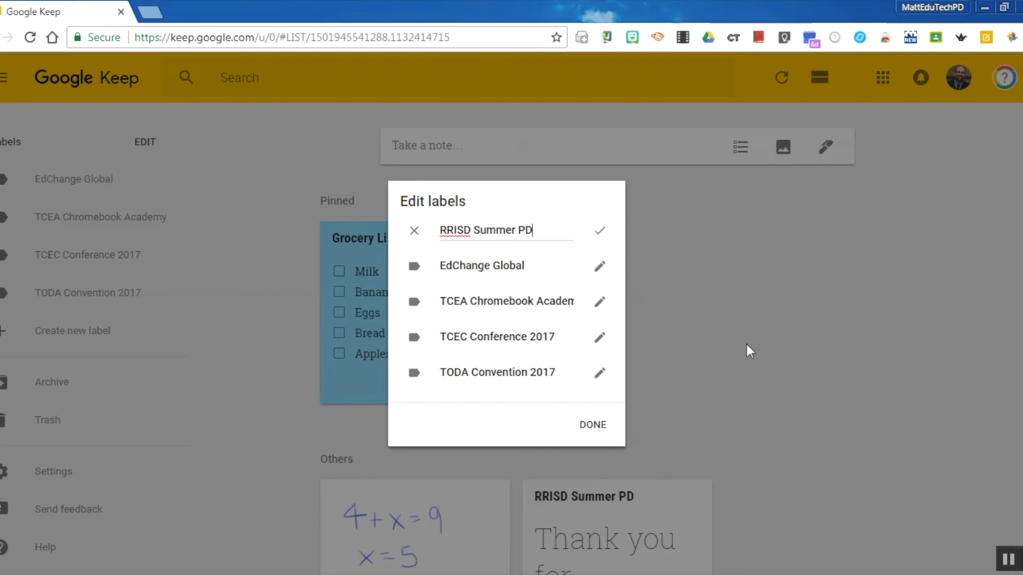
click(589, 426)
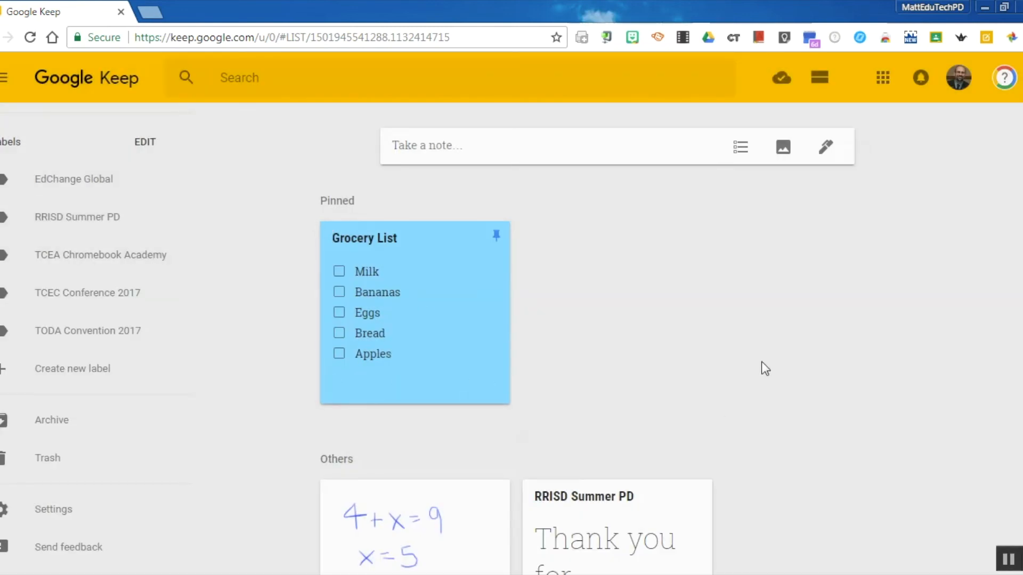
Apply the "RRISD Summer PD" label to the Grocery List note and show the notes with that label.
mouse_move(504, 346)
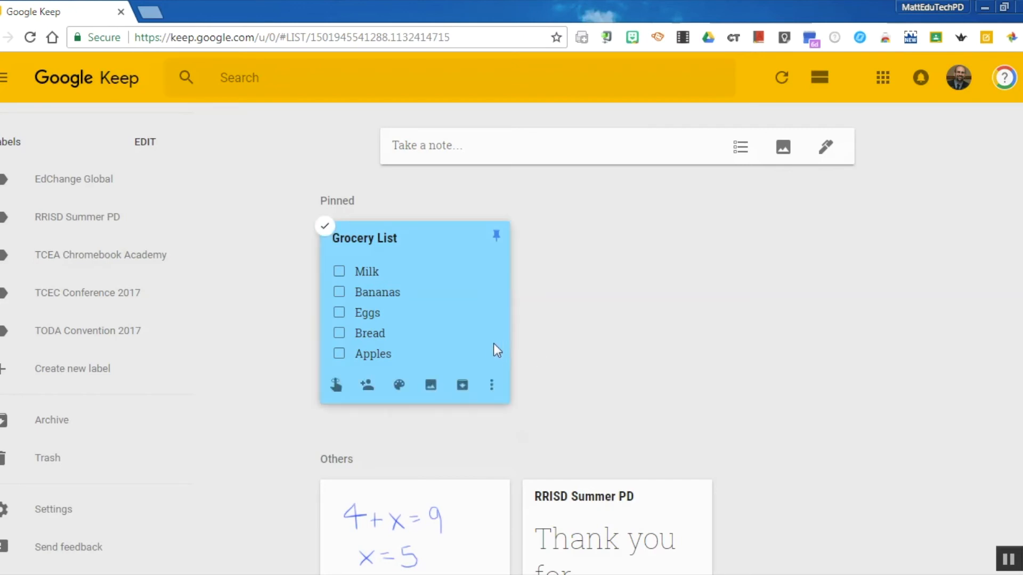
click(493, 388)
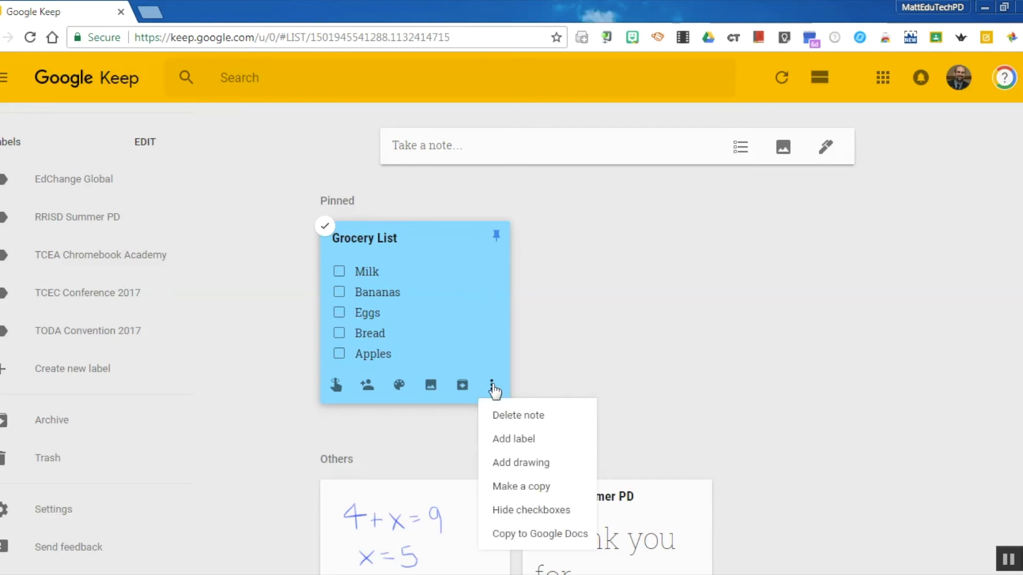
click(530, 440)
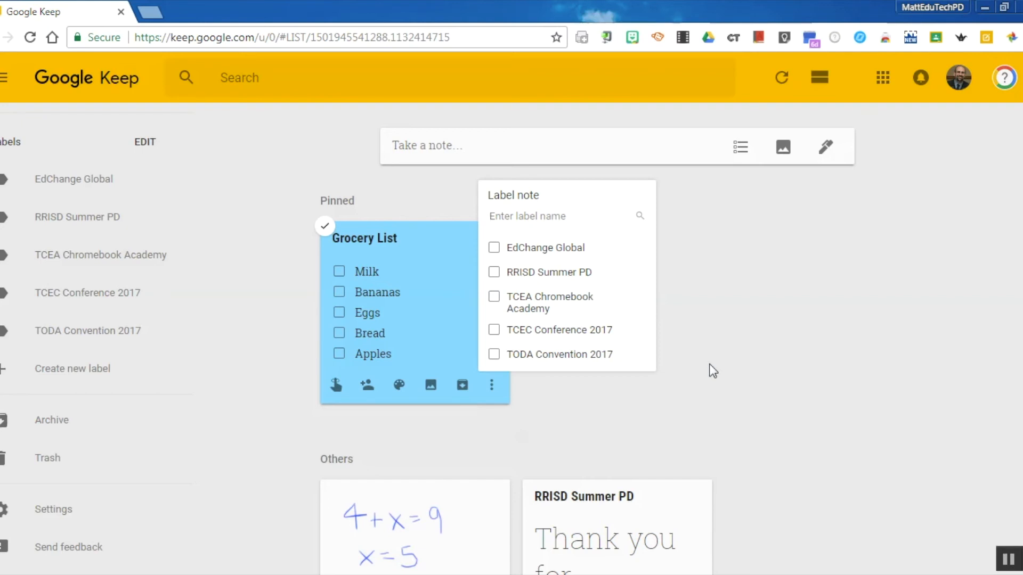
click(495, 273)
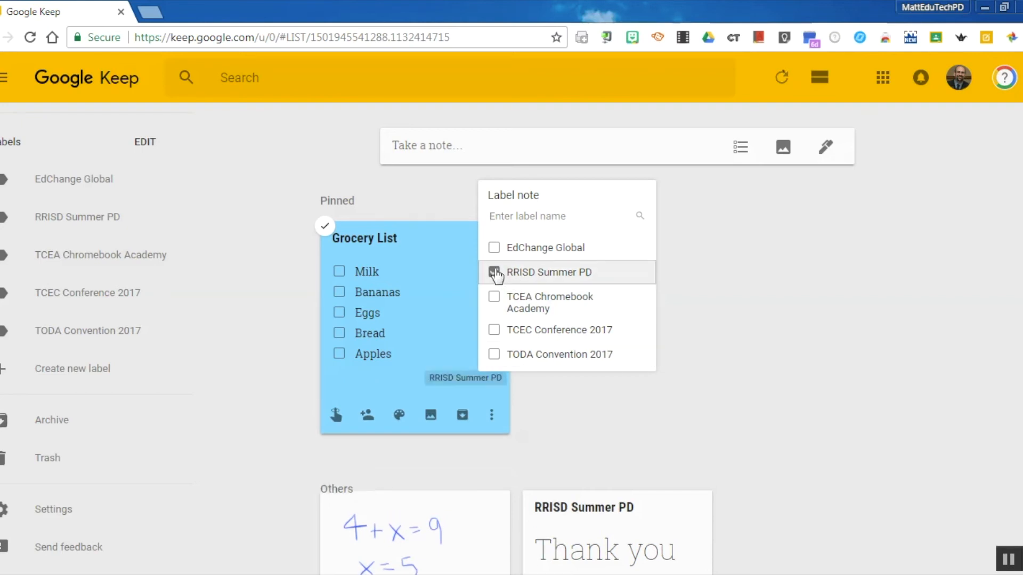
click(750, 394)
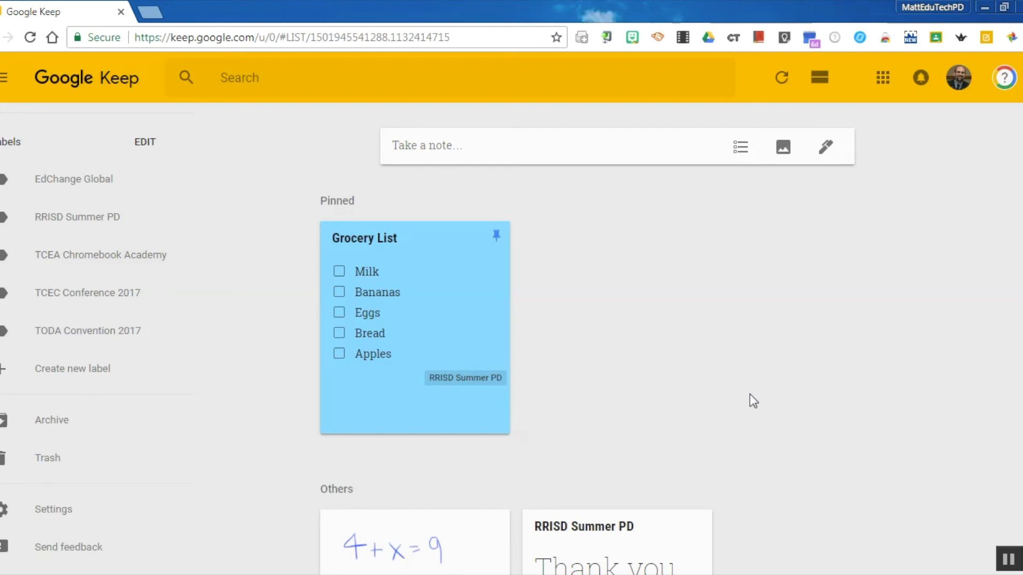
click(68, 219)
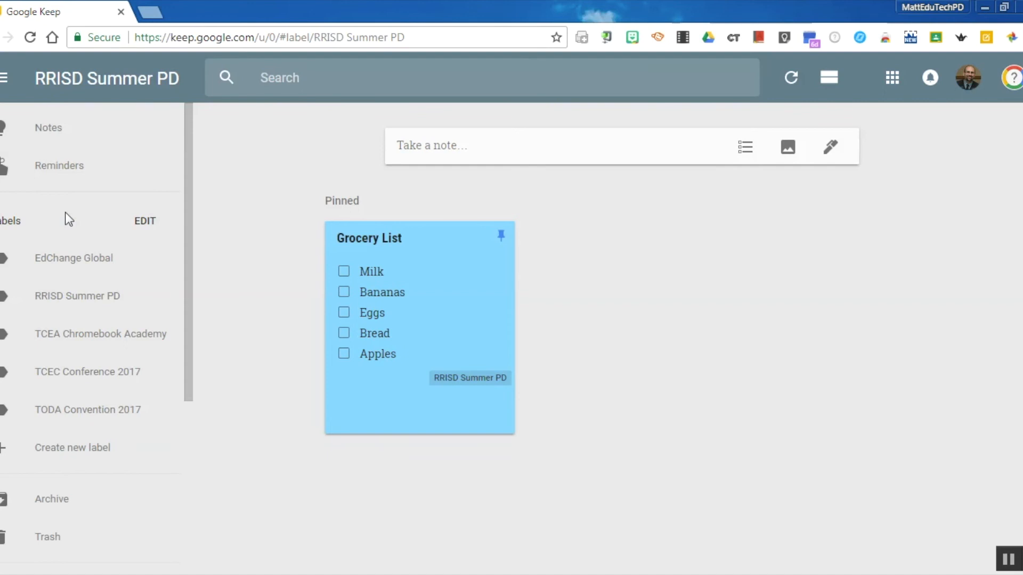
Open the label editor and add a new label named "1st Period".
click(145, 219)
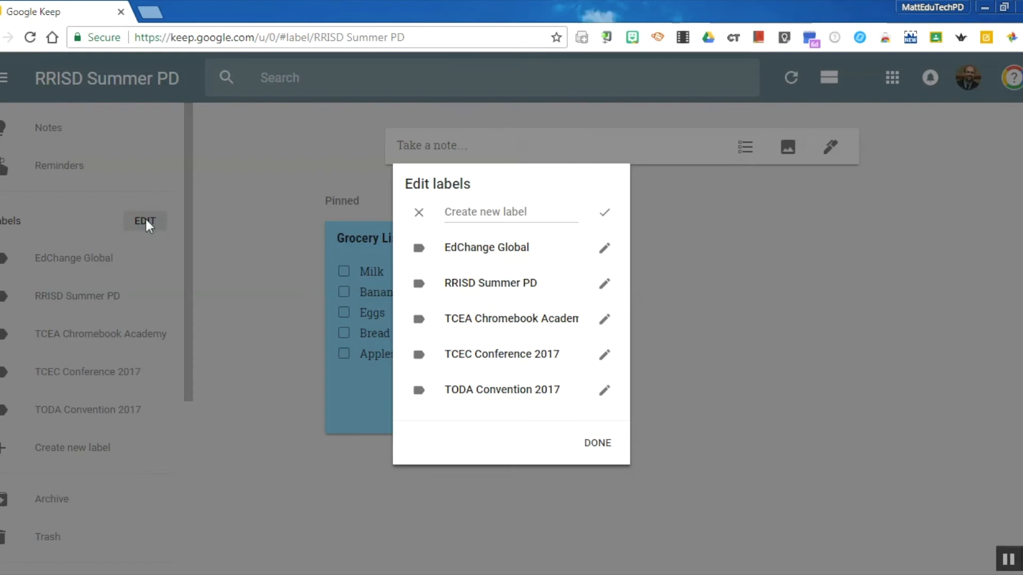
click(605, 252)
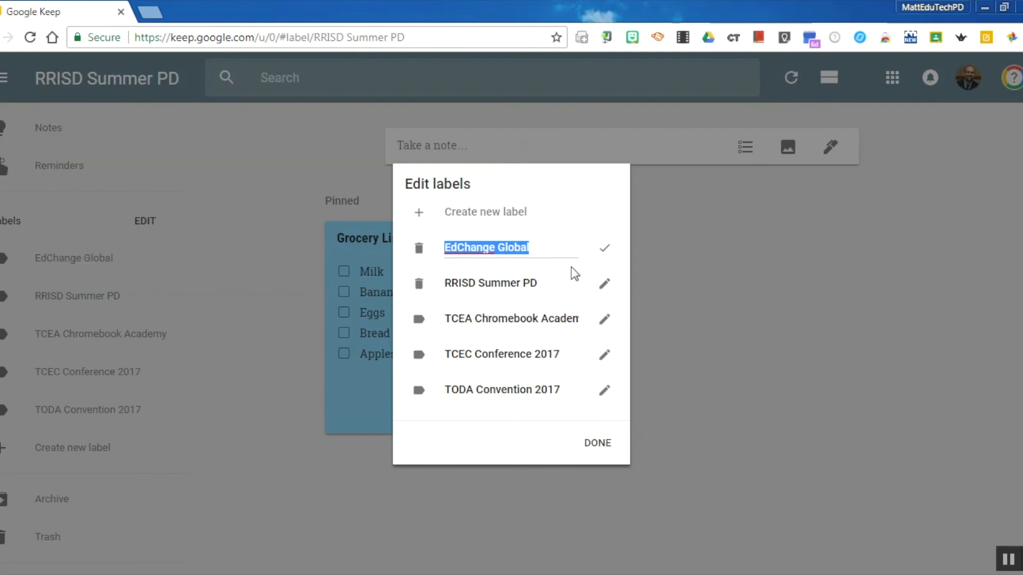
click(525, 209)
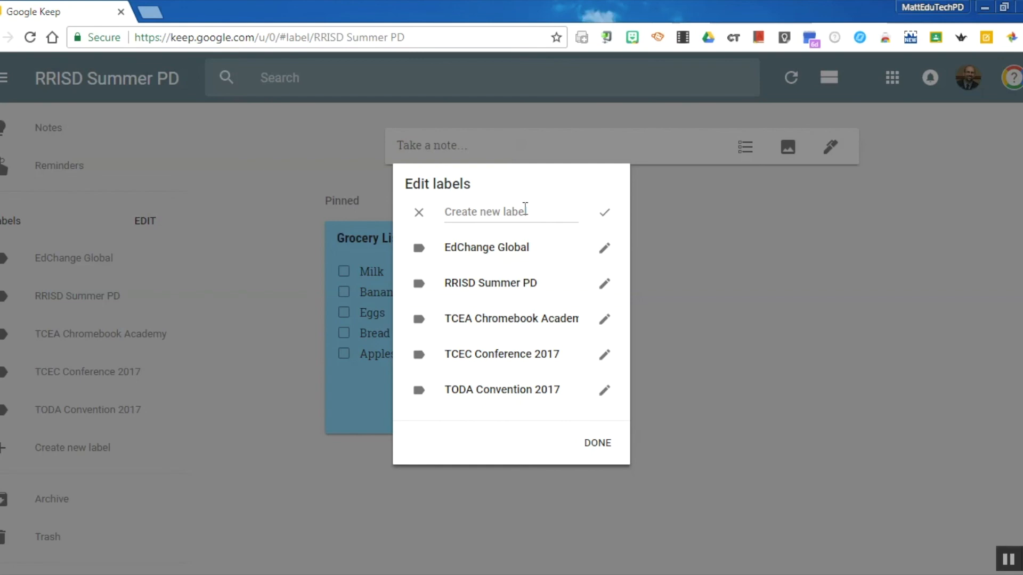
text(1st Period)
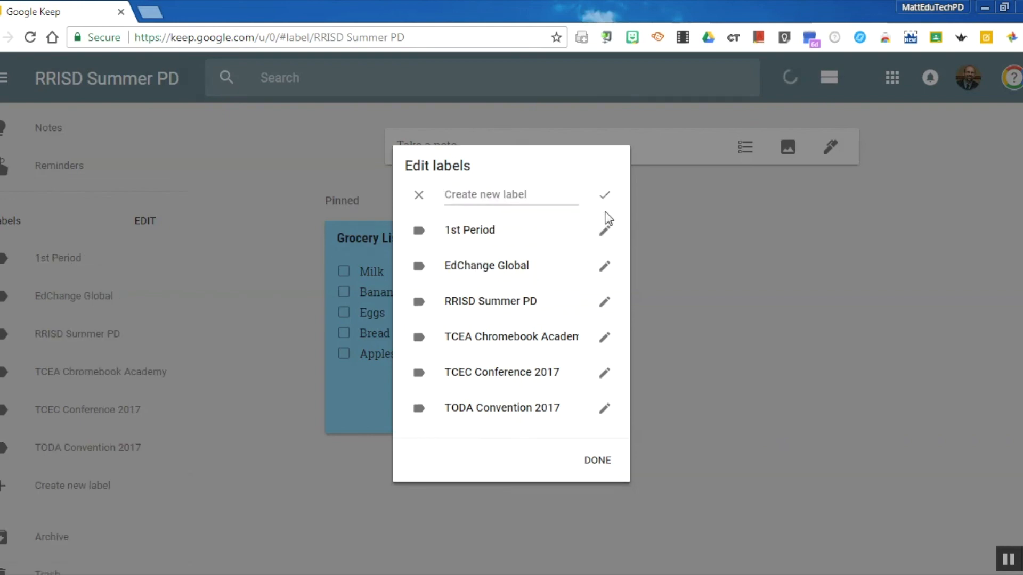
Add the labels "2nd Period" and "3rd Period" and finish editing the labels.
text(2nd Peir)
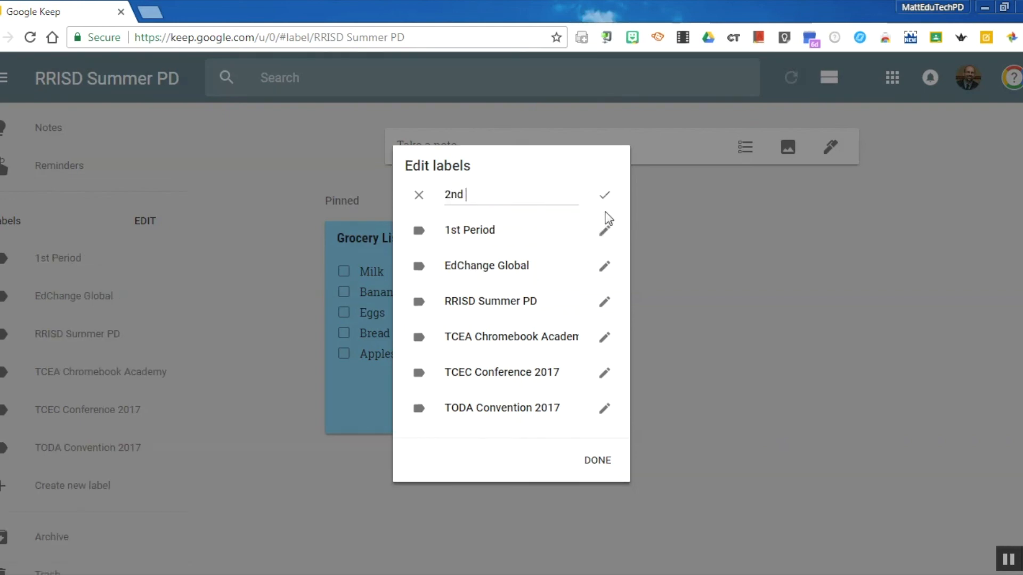
key(BackSpace)
key(BackSpace)
text(riod)
key(Return)
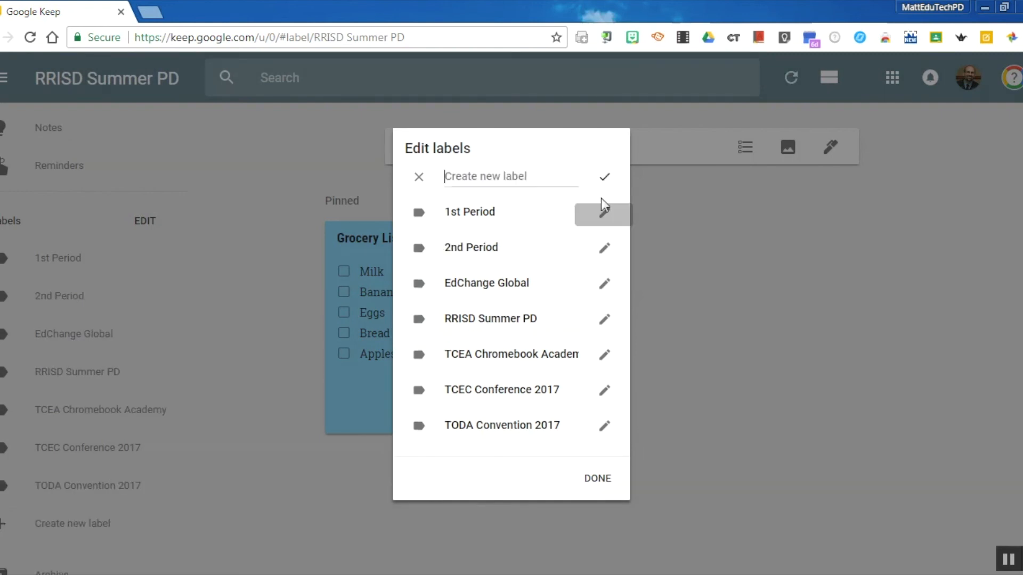
text(3rd)
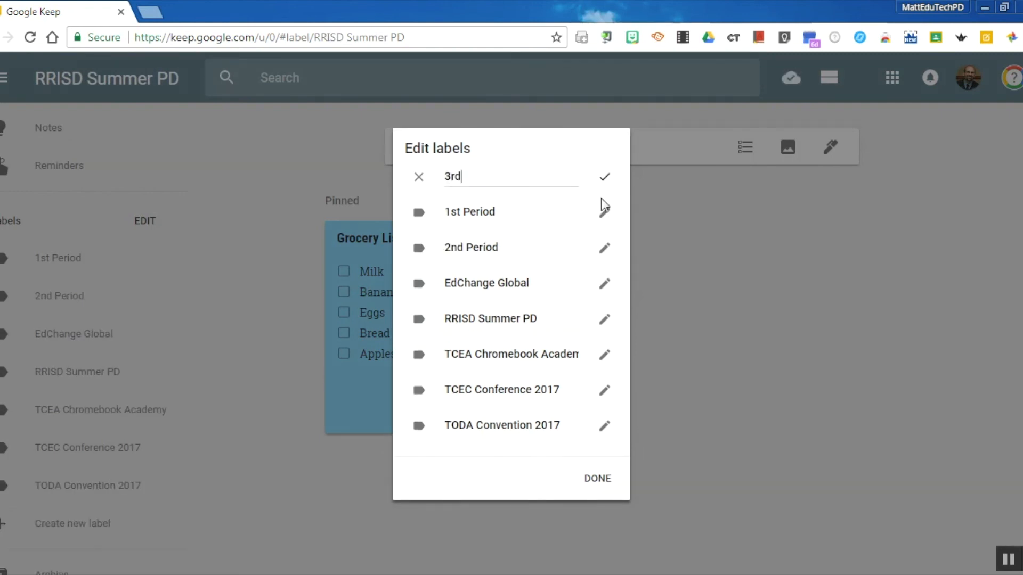
text( Period)
click(603, 183)
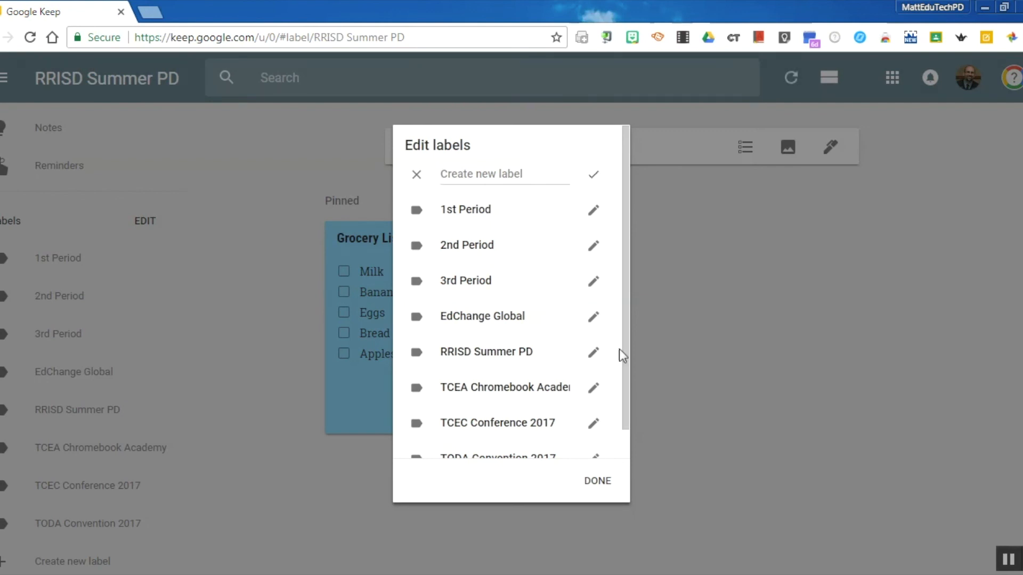
click(598, 487)
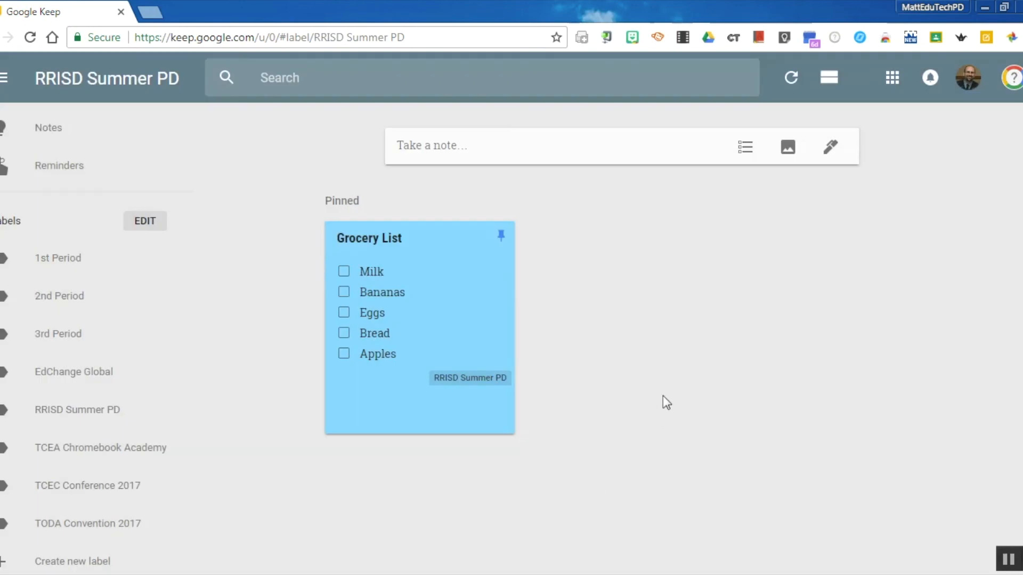
Open the Keep settings and change the default morning reminder time.
scroll(187, 319, down, 1)
drag(185, 324, 189, 503)
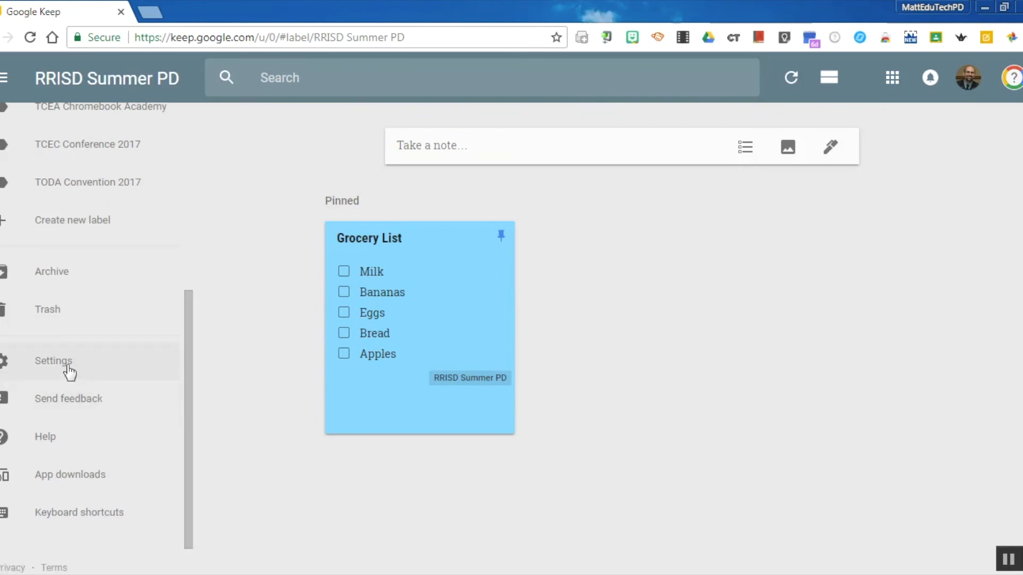
mouse_move(421, 378)
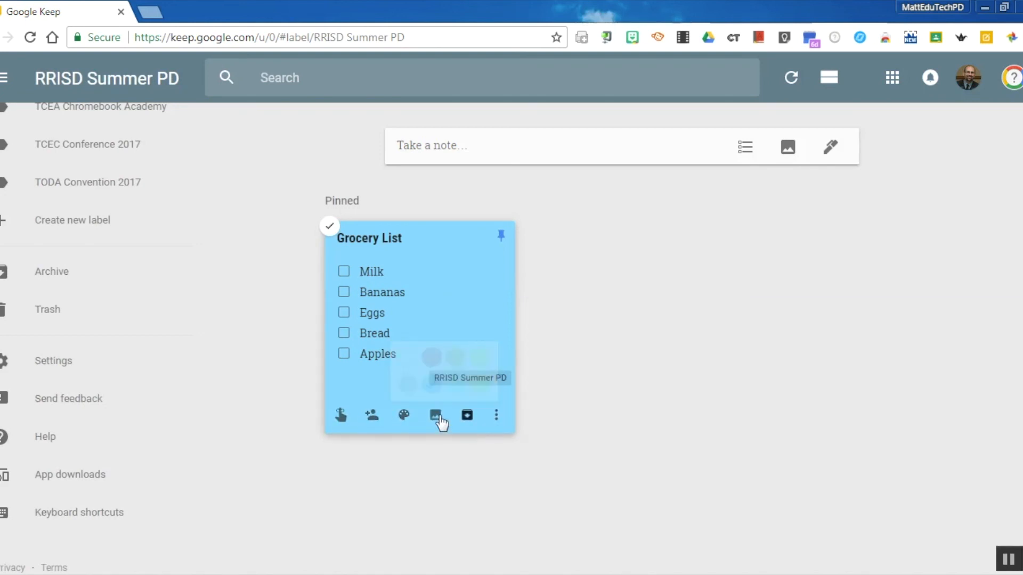
click(89, 366)
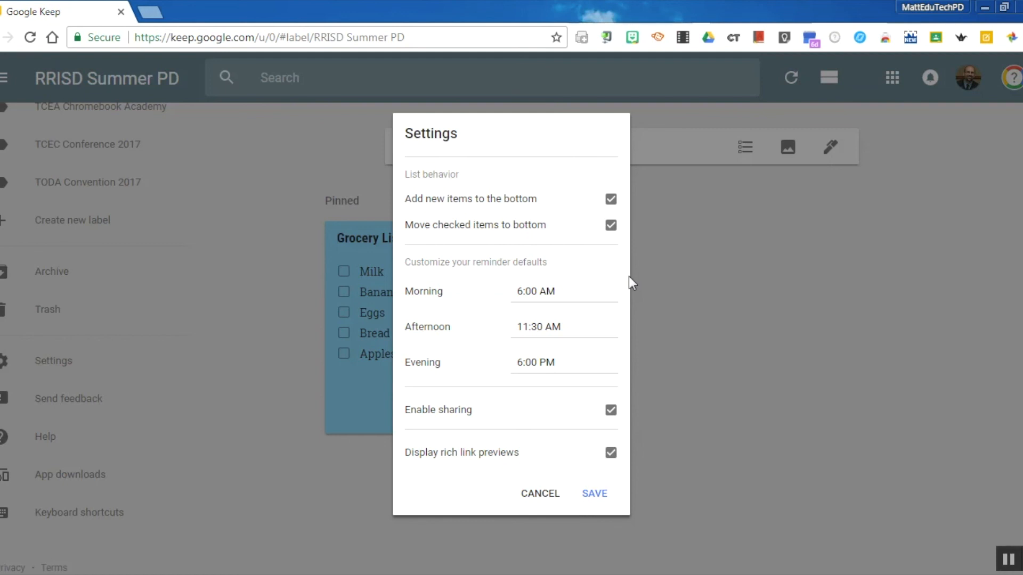
click(523, 291)
key(BackSpace)
text(3)
Set the default afternoon reminder time to 12:30 PM.
click(529, 327)
key(BackSpace)
text(2)
click(551, 327)
key(BackSpace)
text(p)
key(BackSpace)
text(P)
Set the default evening reminder time to 5:30 PM and save the settings.
click(521, 362)
key(BackSpace)
text(5)
key(Right)
key(Delete)
text(3)
click(588, 494)
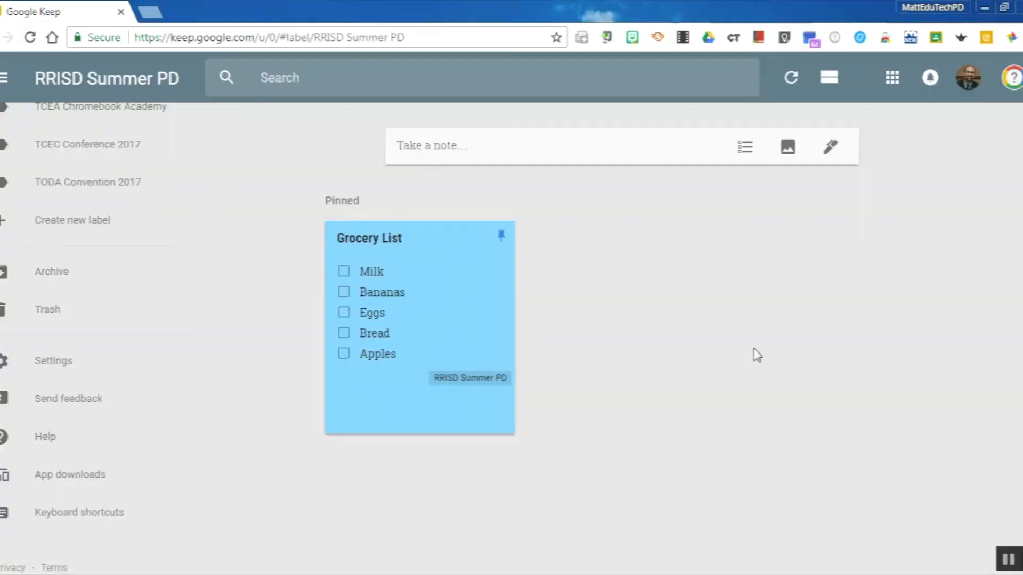